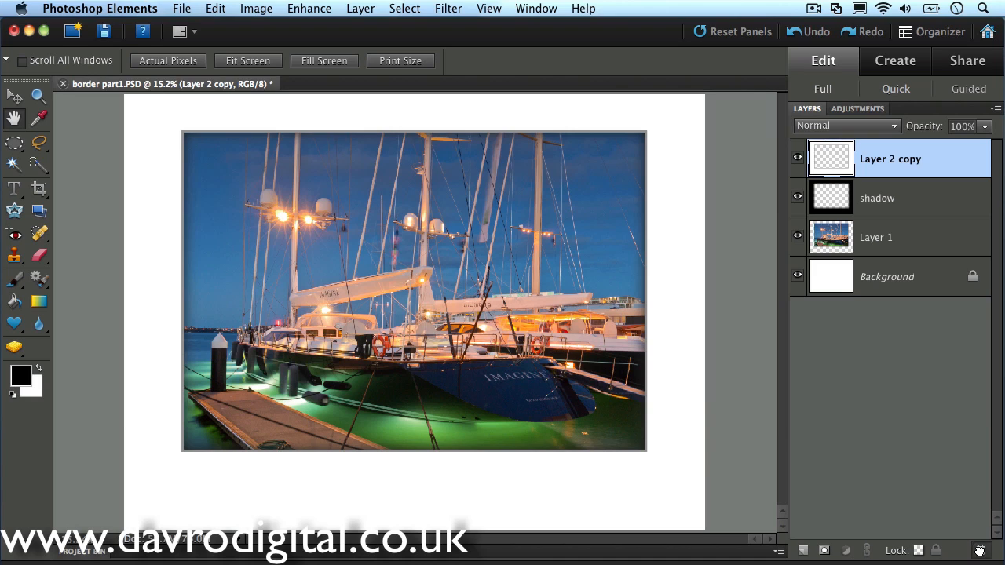
# Step: Delete the yacht photo's layer, Layer 1, and start saving the document with Save As
pyautogui.moveTo(980, 551); pyautogui.dragTo(980, 550)
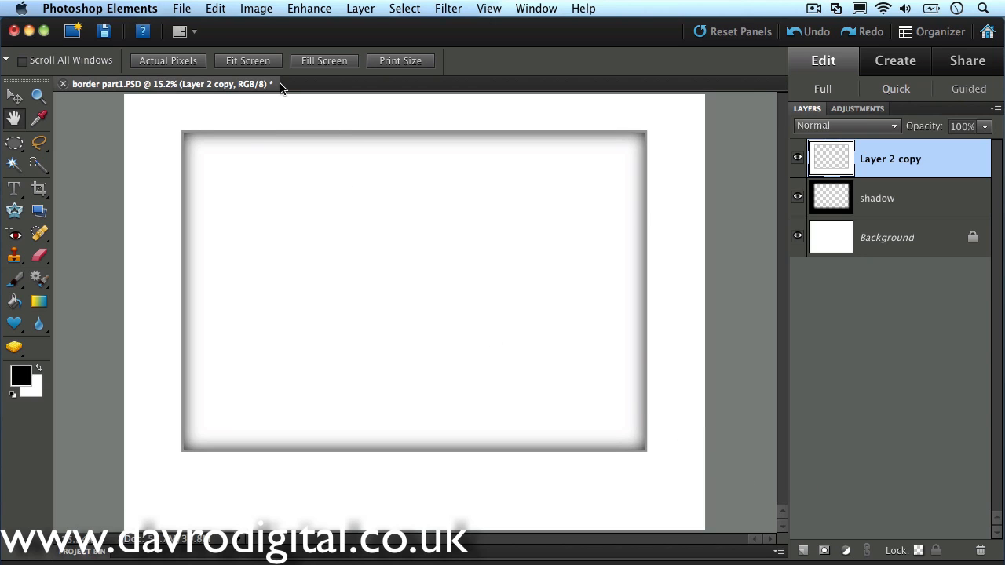
pyautogui.click(184, 10)
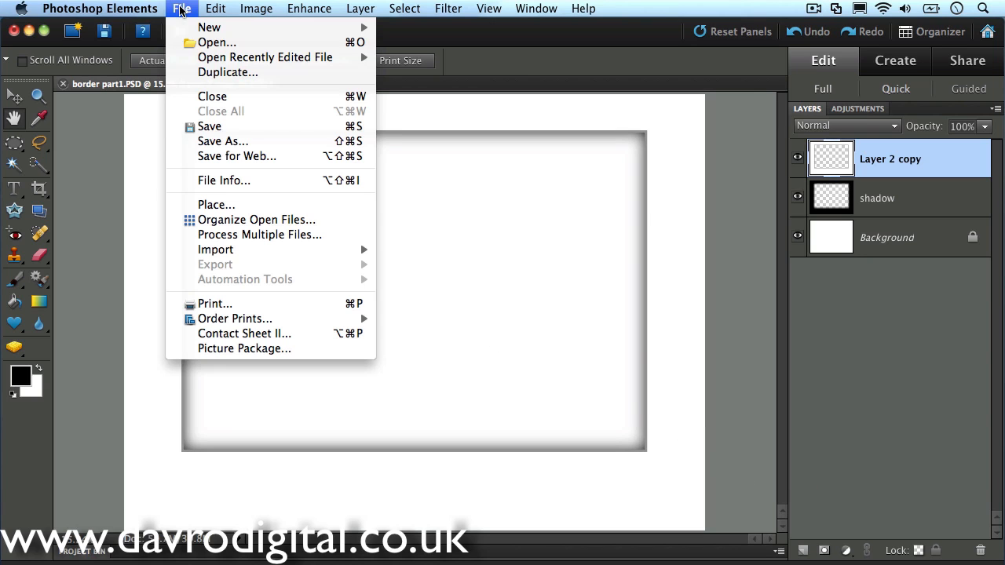
pyautogui.click(201, 143)
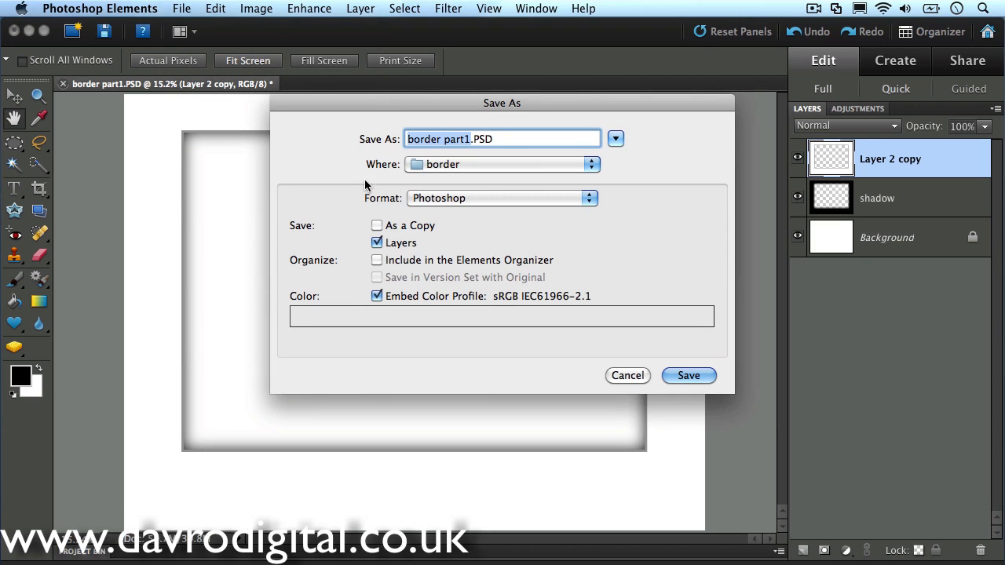
# Step: Change the file name to Mat border1.PSD
pyautogui.click(406, 141)
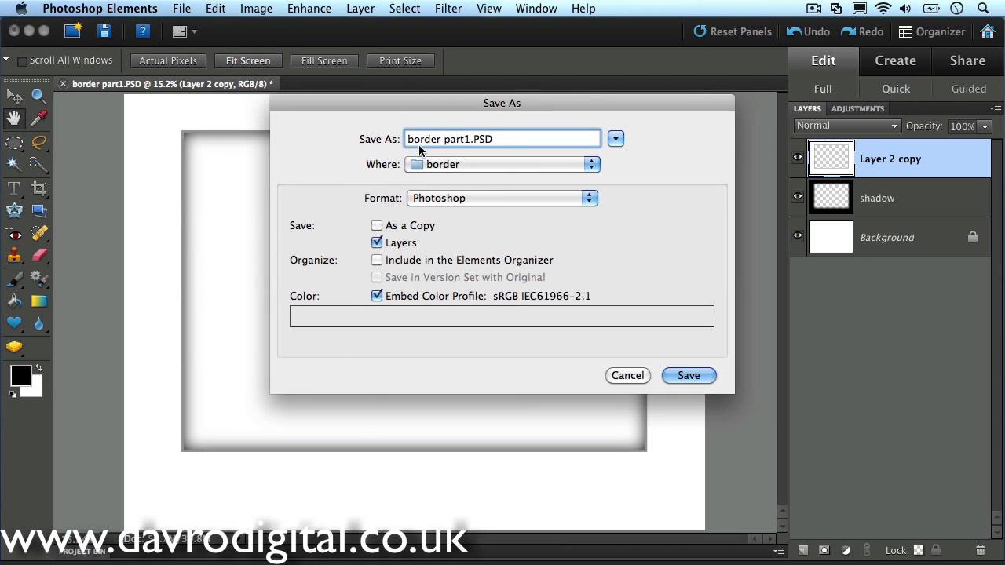
pyautogui.write('Mat')
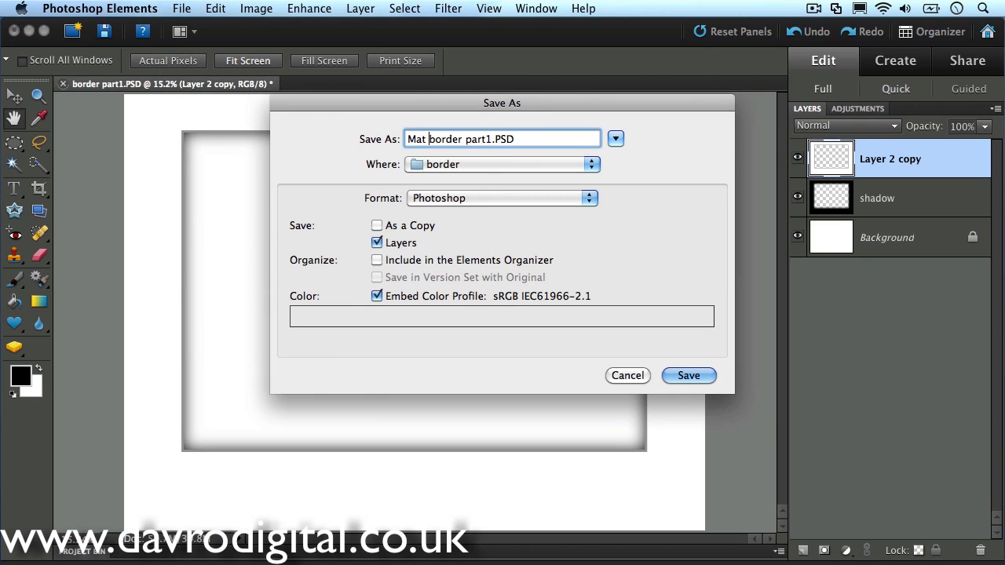
pyautogui.click(487, 141)
pyautogui.press('BackSpace')
pyautogui.press('BackSpace')
pyautogui.press('BackSpace')
pyautogui.press('BackSpace')
pyautogui.press('BackSpace')
# Step: Save the layered file in Photoshop format as border part1.PSD, replacing the existing file, and undo the photo layer's deletion
pyautogui.click(430, 201)
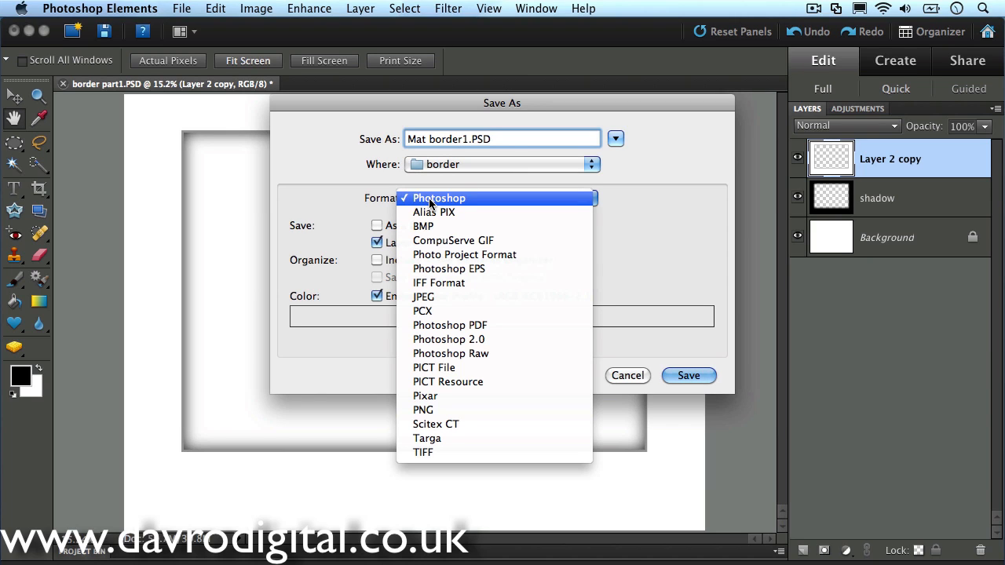
pyautogui.click(431, 201)
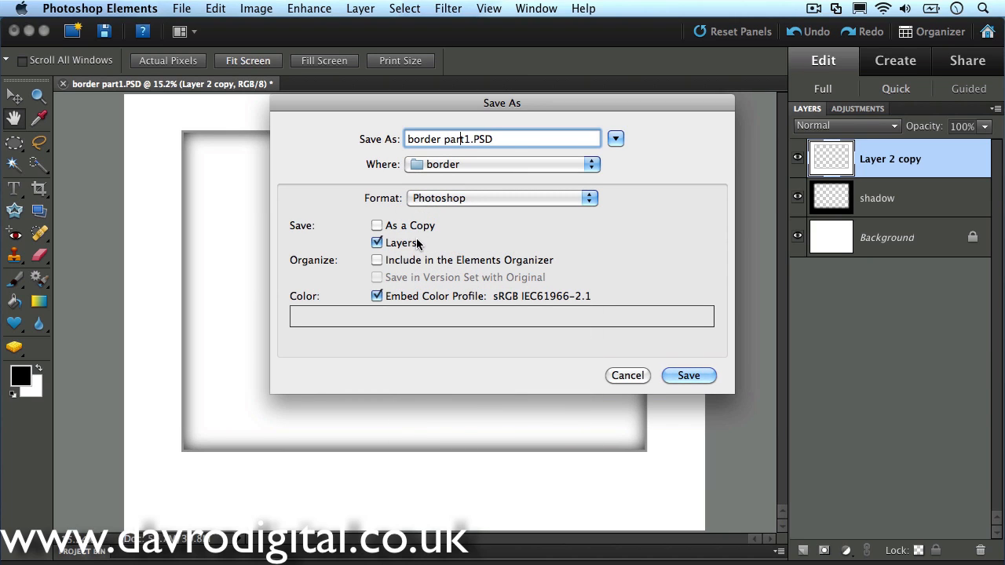
pyautogui.click(688, 375)
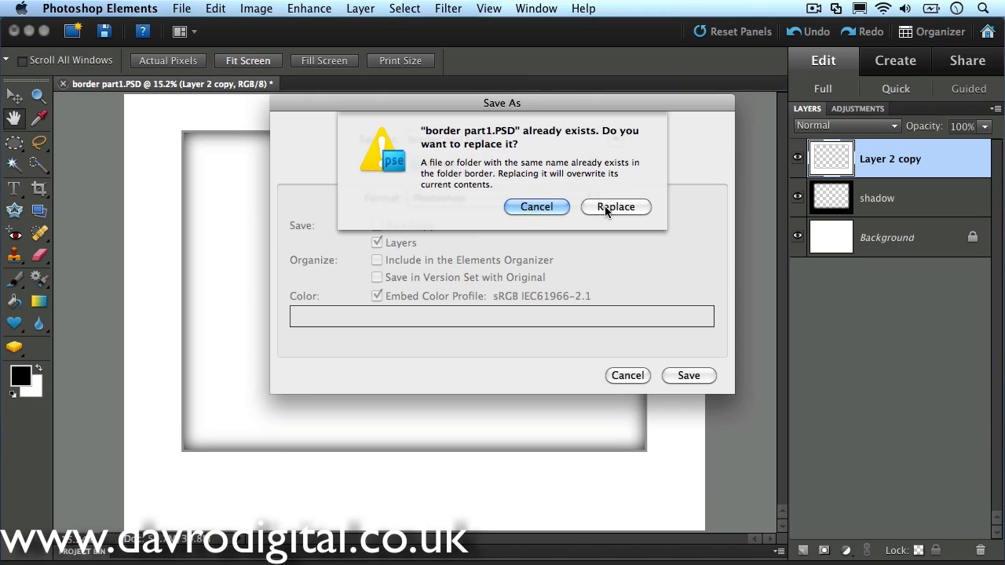
pyautogui.click(607, 209)
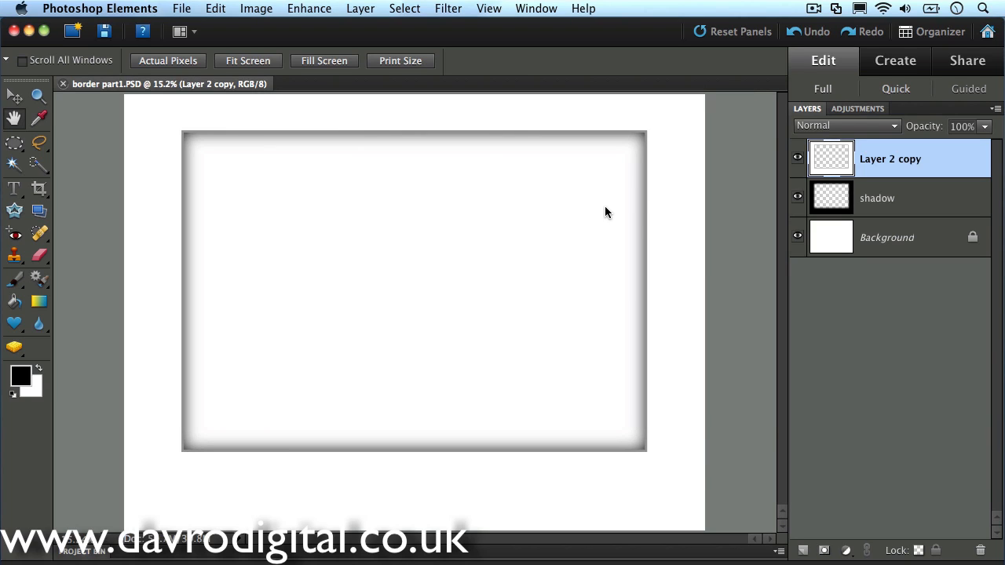
pyautogui.press('super+z')
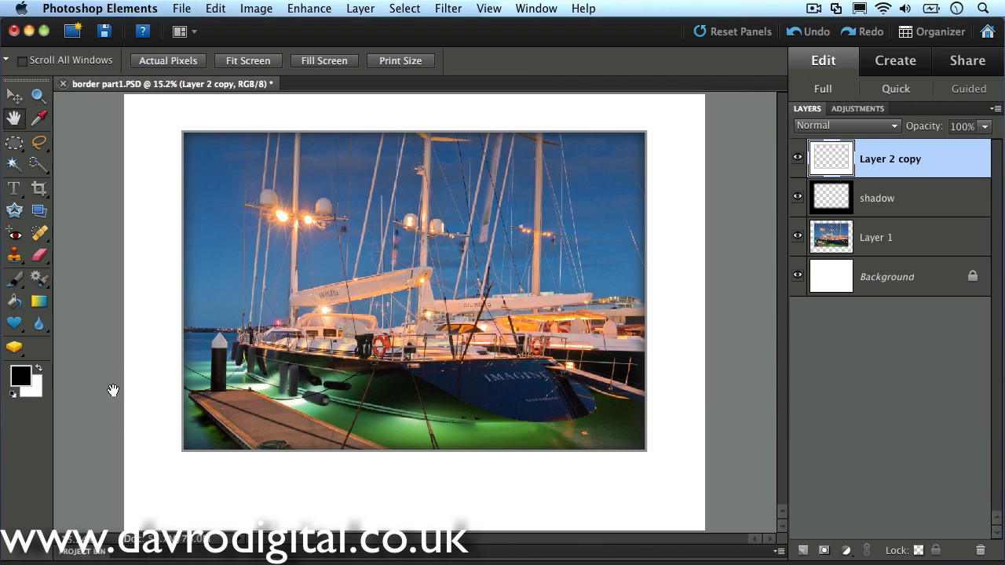
# Step: Add a 72 pt Papyrus caption beneath the photo with the photographer's name followed by "Photography" and commit it
pyautogui.click(14, 188)
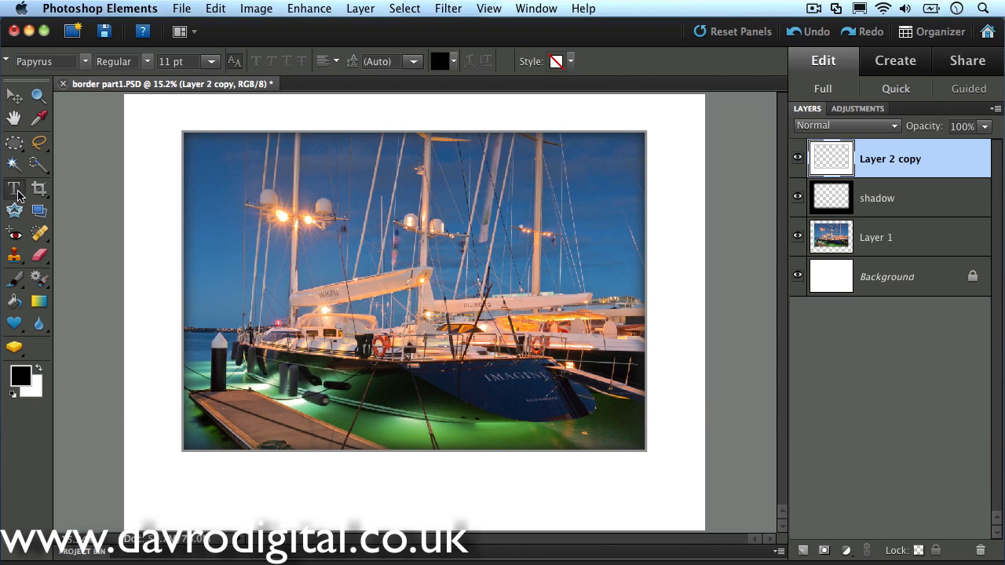
pyautogui.click(243, 492)
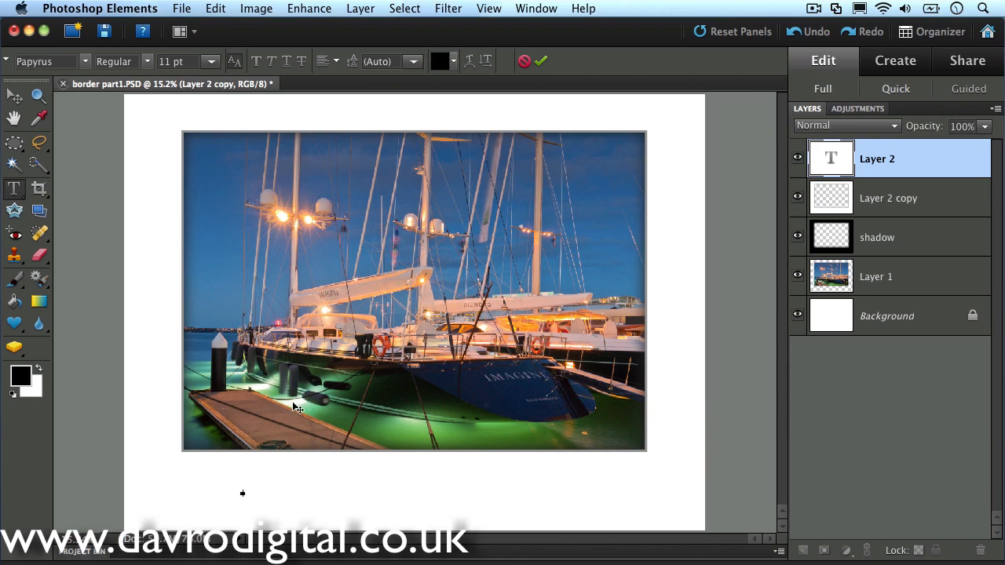
pyautogui.click(211, 63)
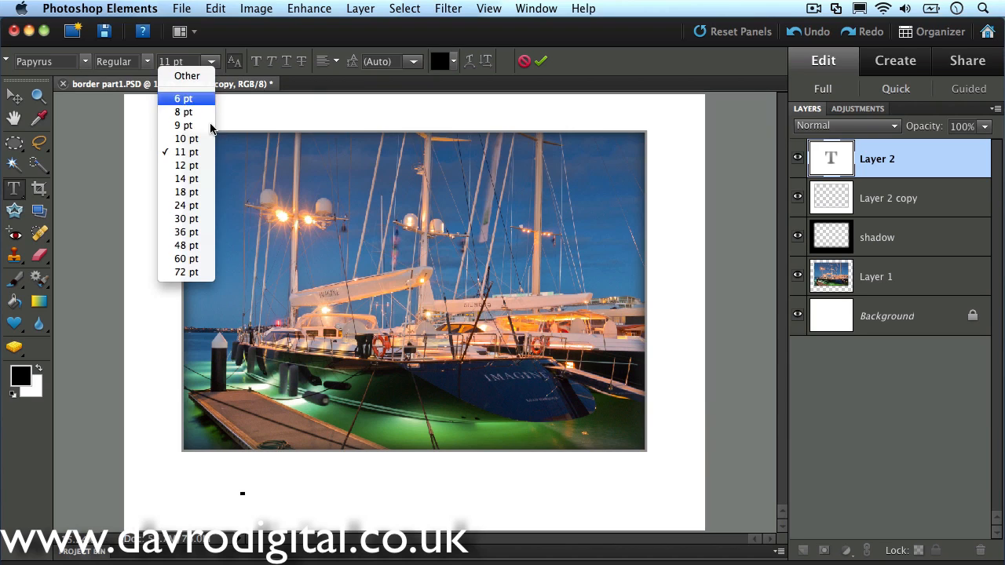
pyautogui.click(192, 272)
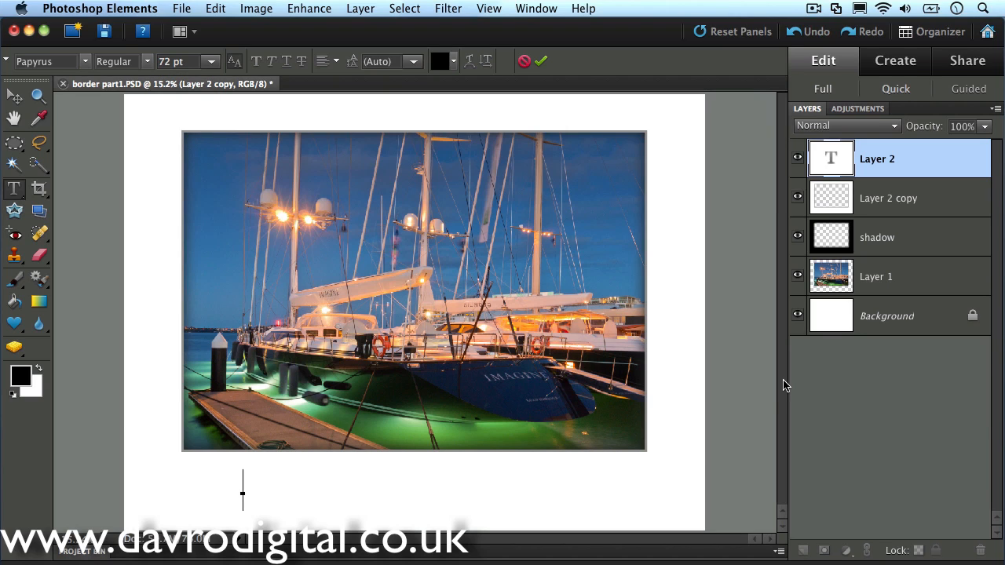
pyautogui.write('Joe Blo')
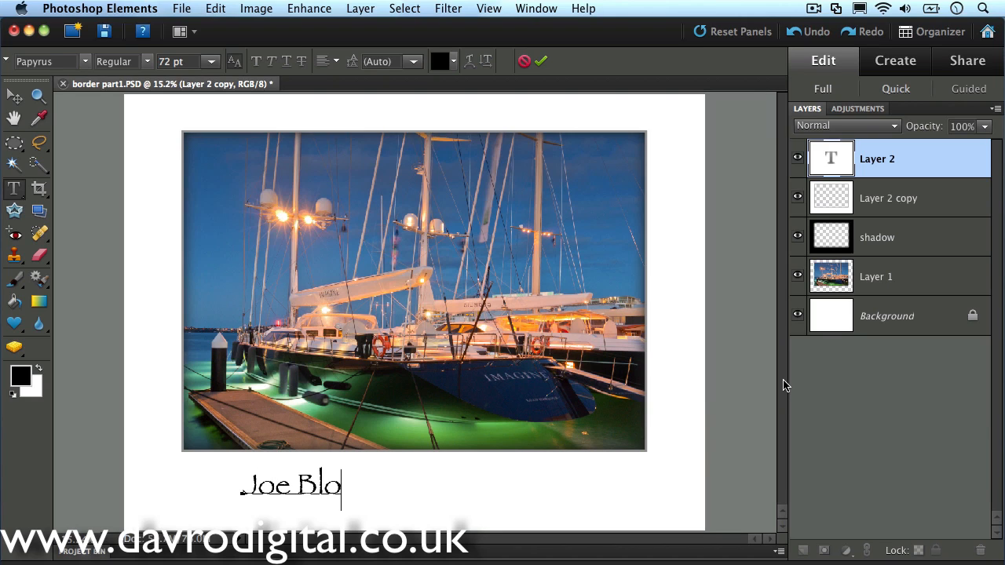
pyautogui.write('gs P')
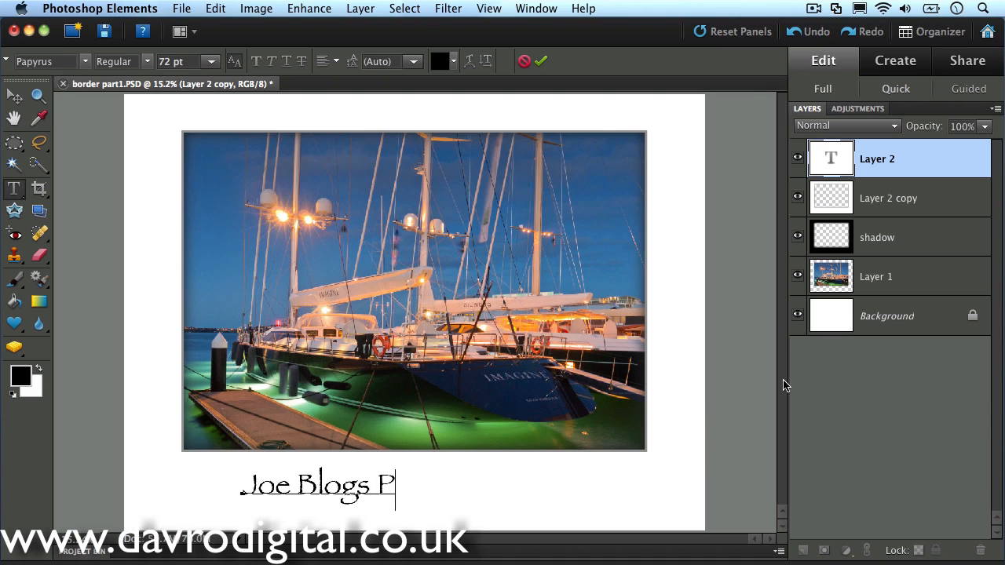
pyautogui.write('hotography')
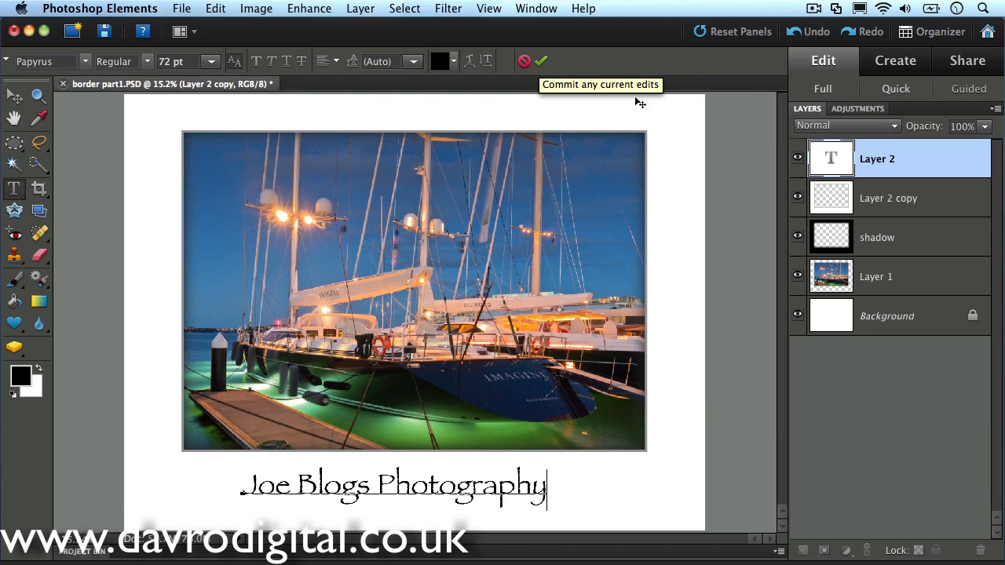
pyautogui.click(826, 162)
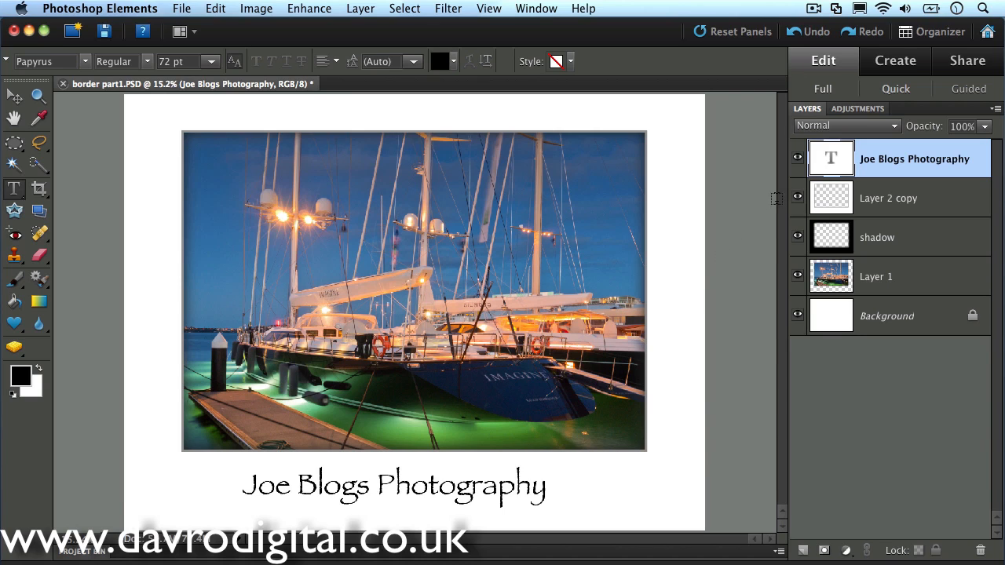
# Step: Move the caption text slightly right and up so it sits centred beneath the photo
pyautogui.doubleClick(828, 159)
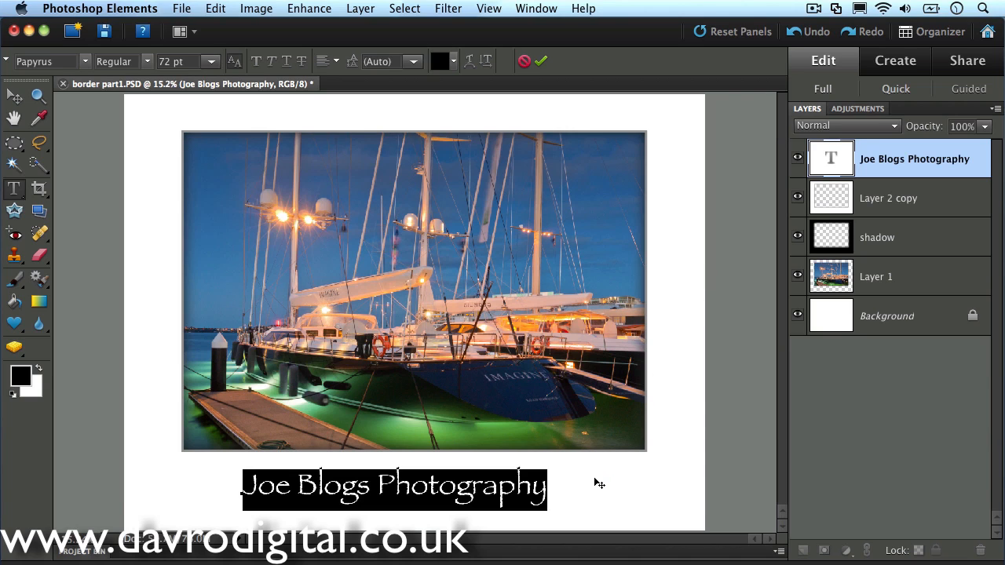
pyautogui.moveTo(600, 484)
pyautogui.mouseDown()
pyautogui.moveTo(617, 478)
pyautogui.moveTo(566, 478)
pyautogui.moveTo(616, 481)
pyautogui.mouseUp()
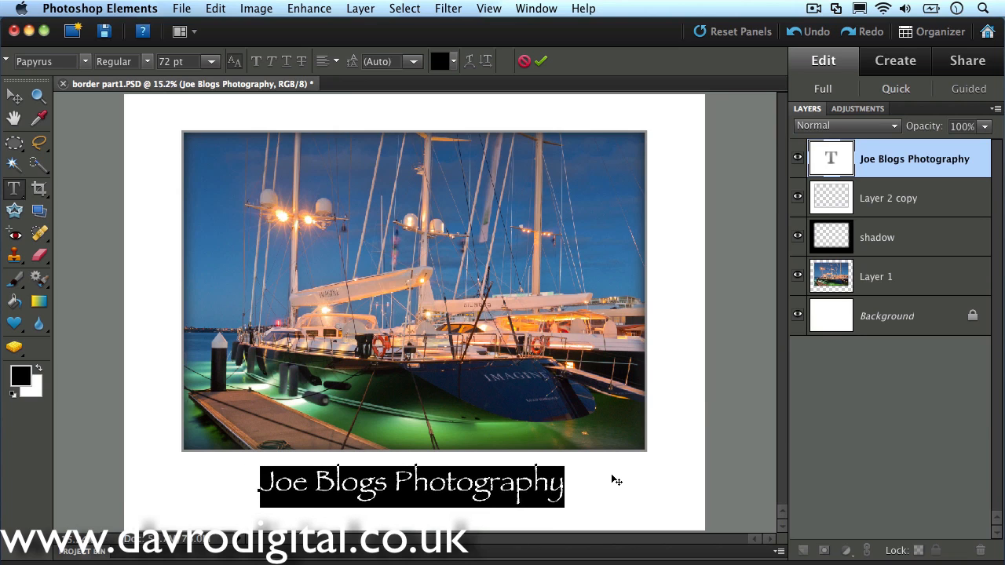
pyautogui.press('super+Return')
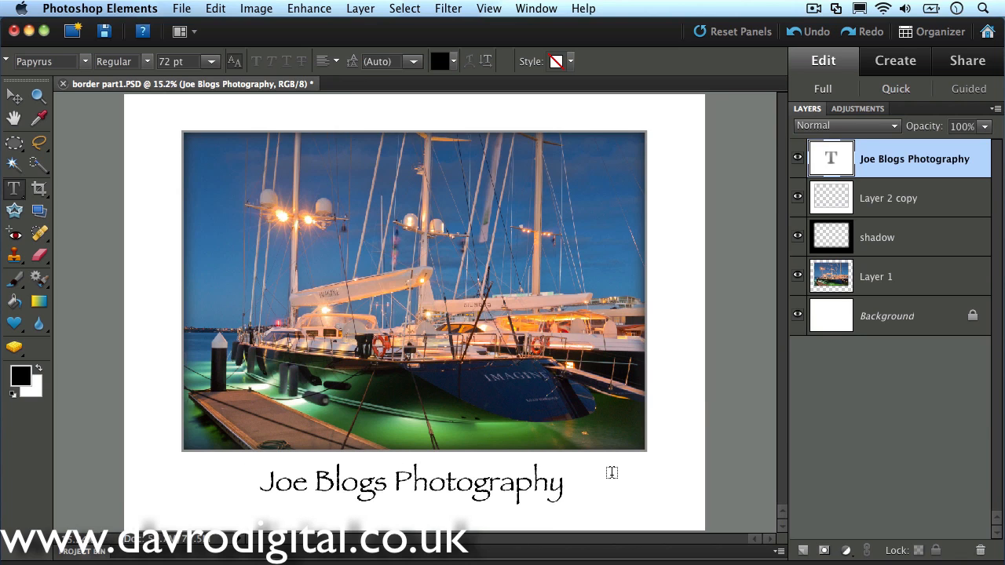
# Step: Scale the caption text up freehand to about 84.69 pt
pyautogui.doubleClick(837, 159)
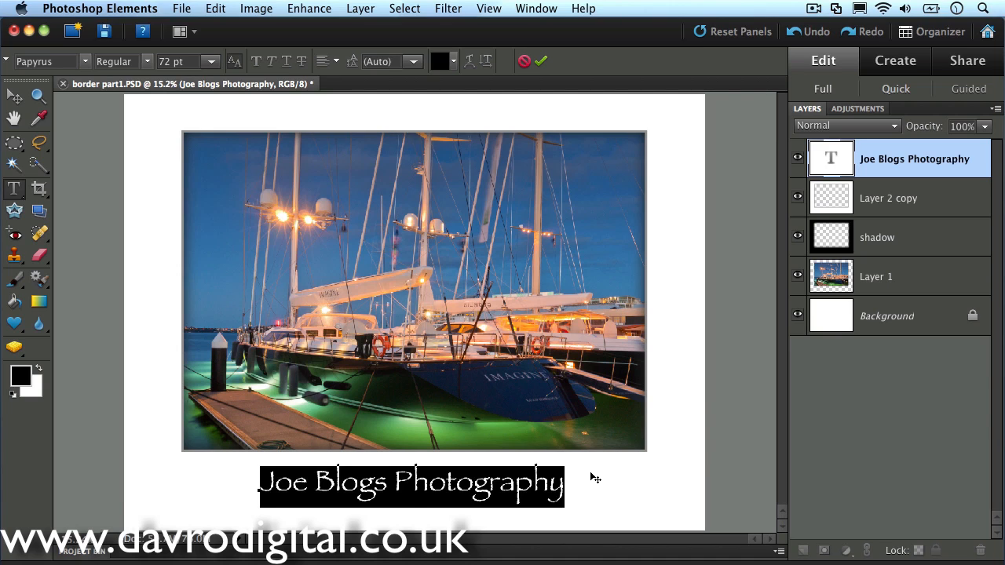
pyautogui.press('super')
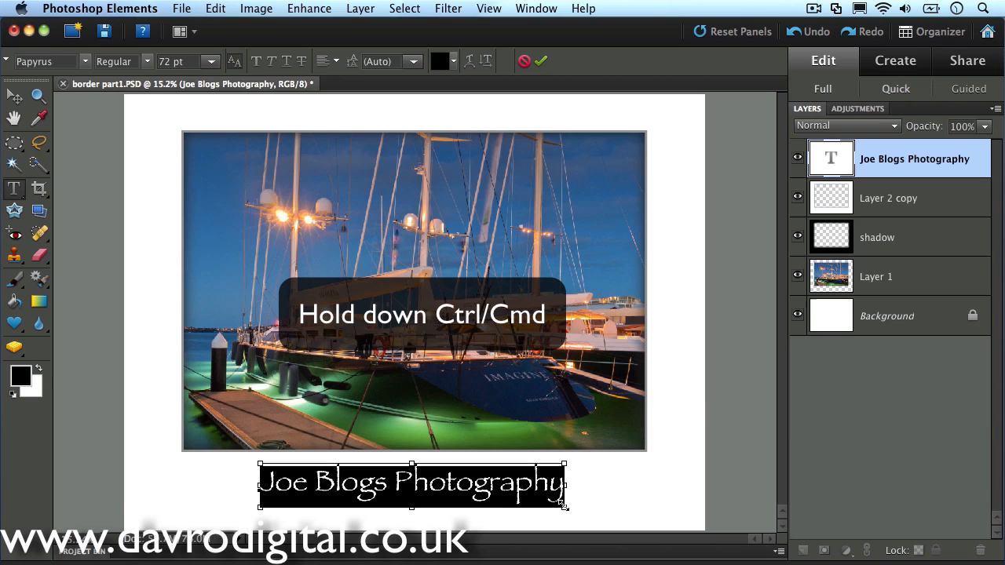
pyautogui.moveTo(565, 507); pyautogui.dragTo(644, 500)
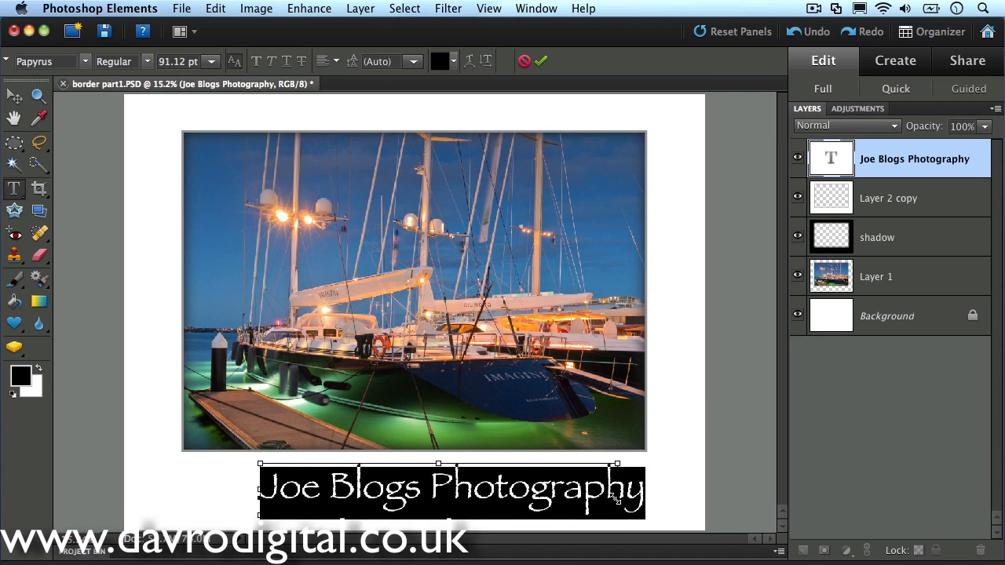
pyautogui.moveTo(546, 487); pyautogui.dragTo(509, 479)
pyautogui.moveTo(508, 478); pyautogui.dragTo(620, 492)
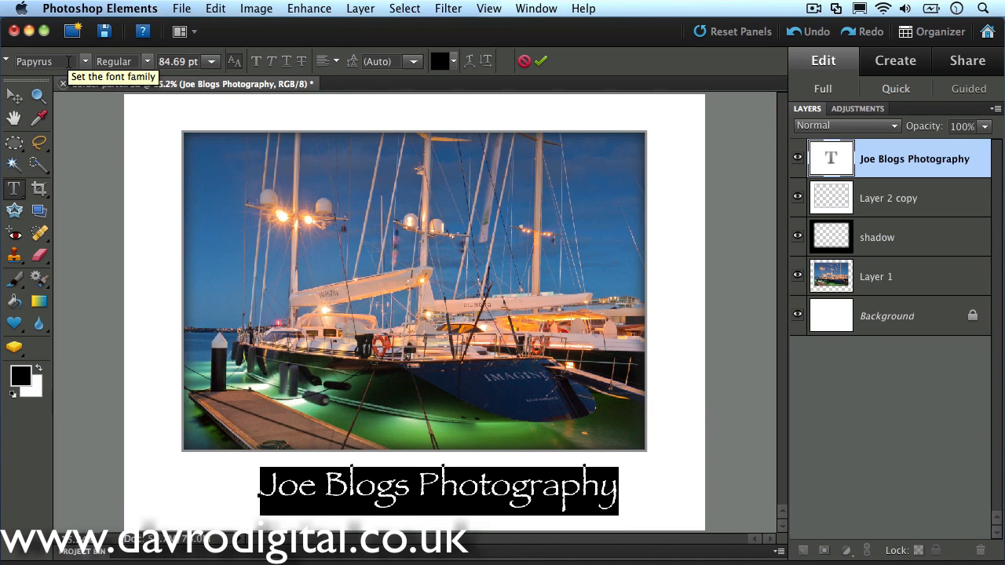
# Step: Preview the caption in the fonts listed before Papyrus, including Orator Std and OCR A Std
pyautogui.click(91, 64)
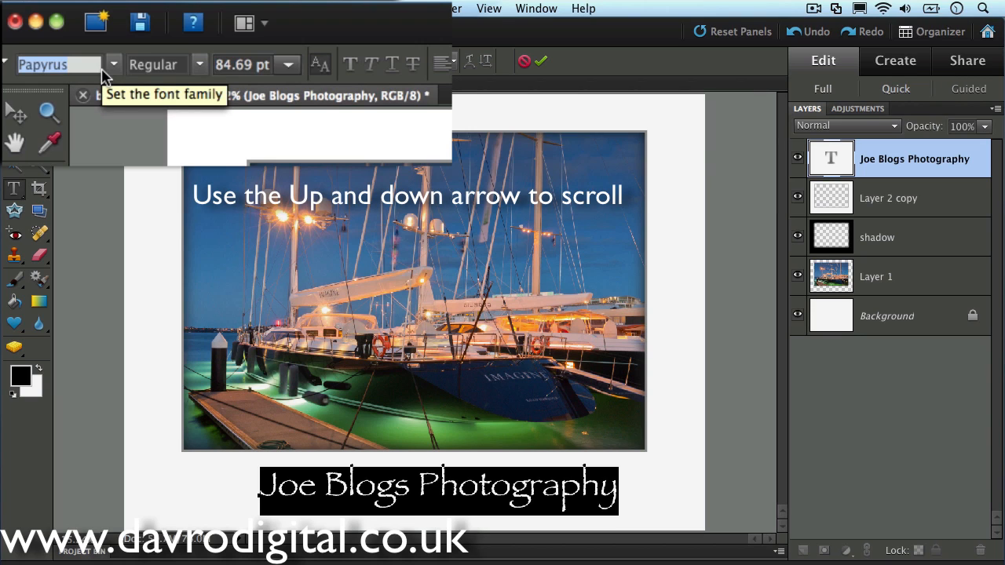
pyautogui.press('Up')
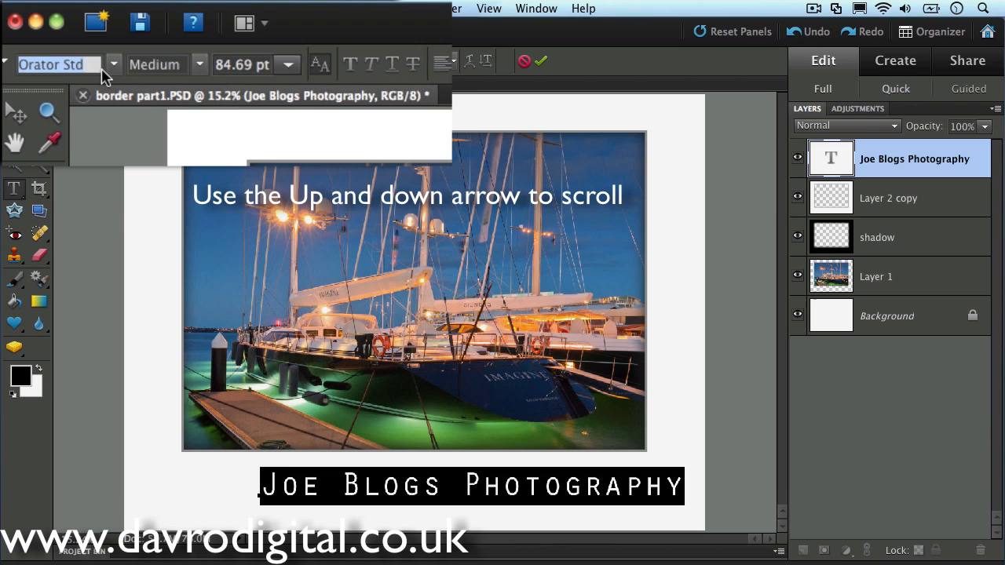
pyautogui.press('Up')
pyautogui.press('Up')
pyautogui.press('Up')
pyautogui.press('Up')
pyautogui.press('Up')
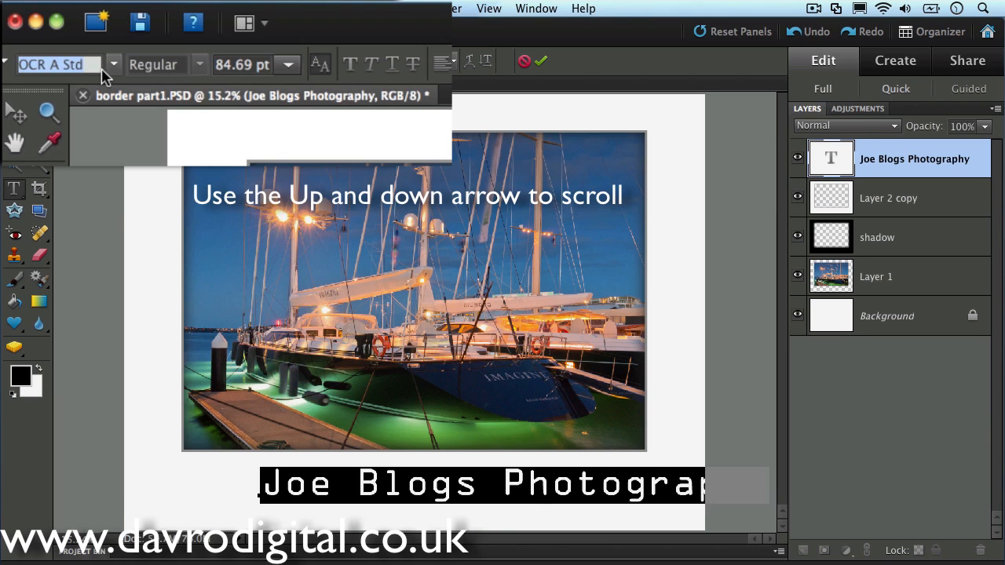
pyautogui.press('Up')
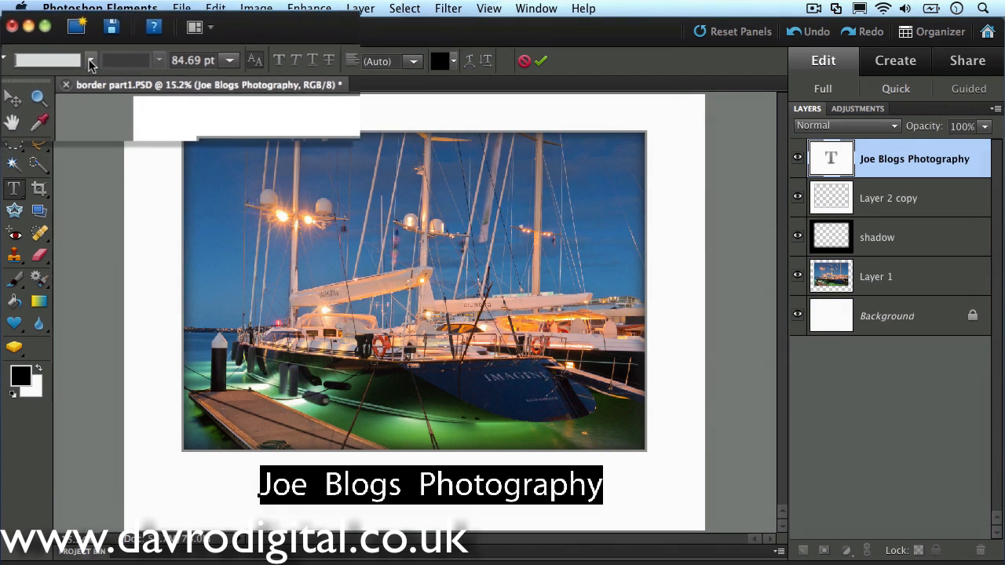
# Step: Set the caption's font to Lithos Pro and move the text left to centre it beneath the photo
pyautogui.click(90, 62)
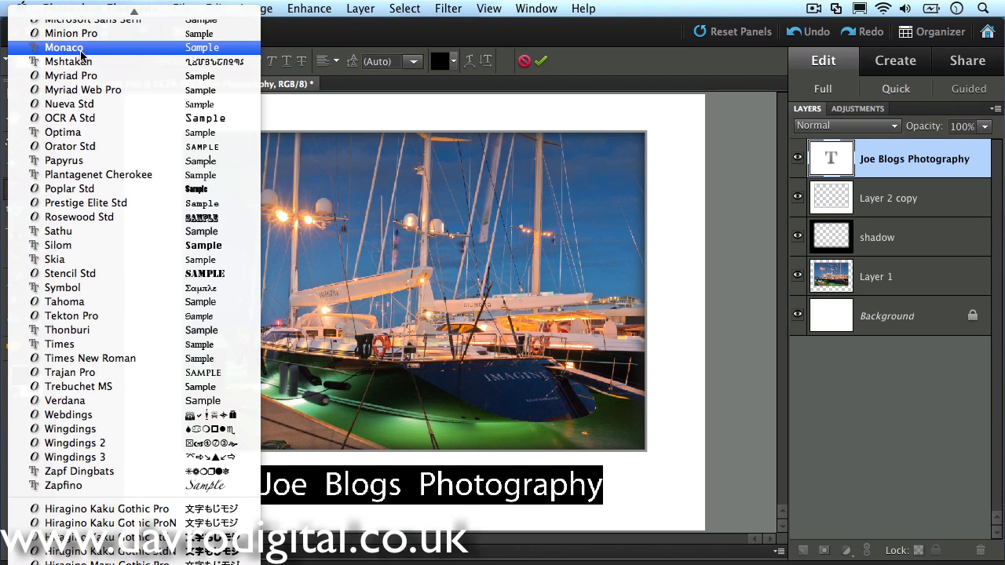
pyautogui.click(81, 49)
pyautogui.press('Up')
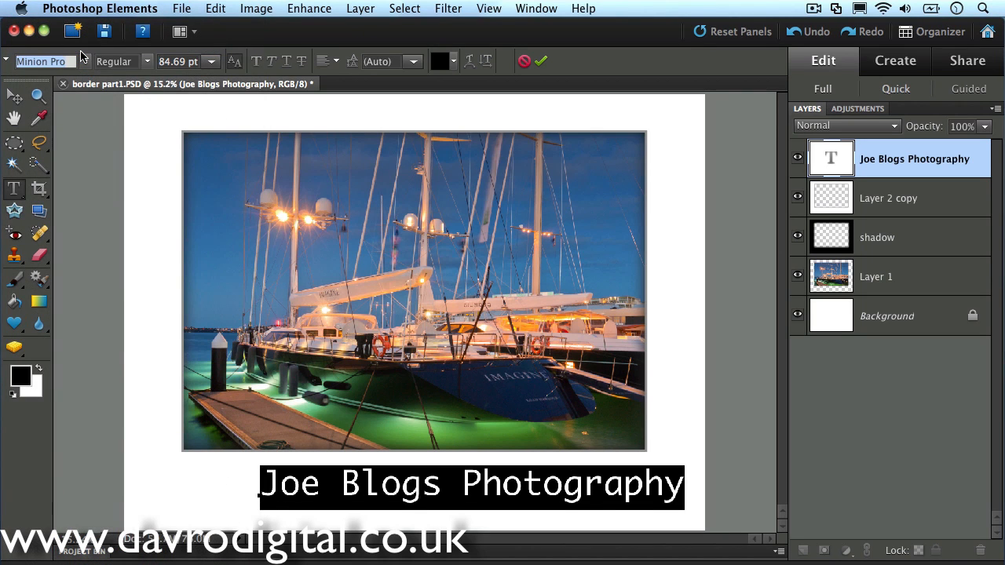
pyautogui.press('Up')
pyautogui.press('Up')
pyautogui.press('Up')
pyautogui.press('Up')
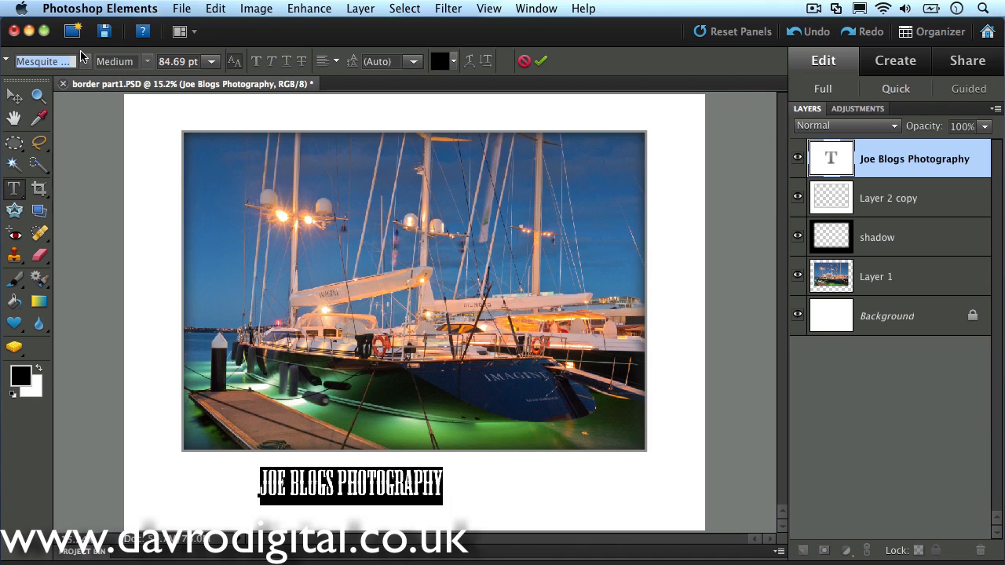
pyautogui.press('Up')
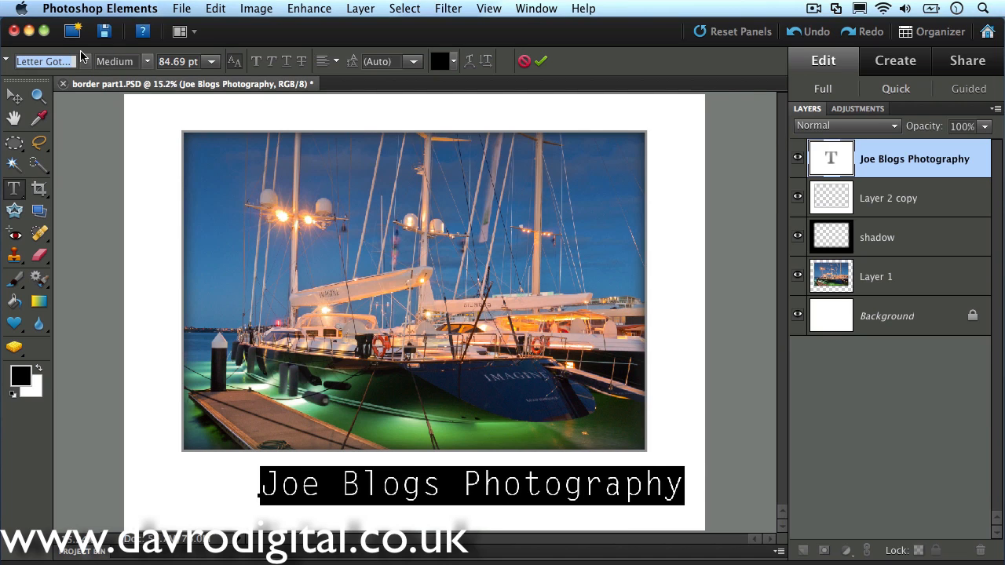
pyautogui.press('Down')
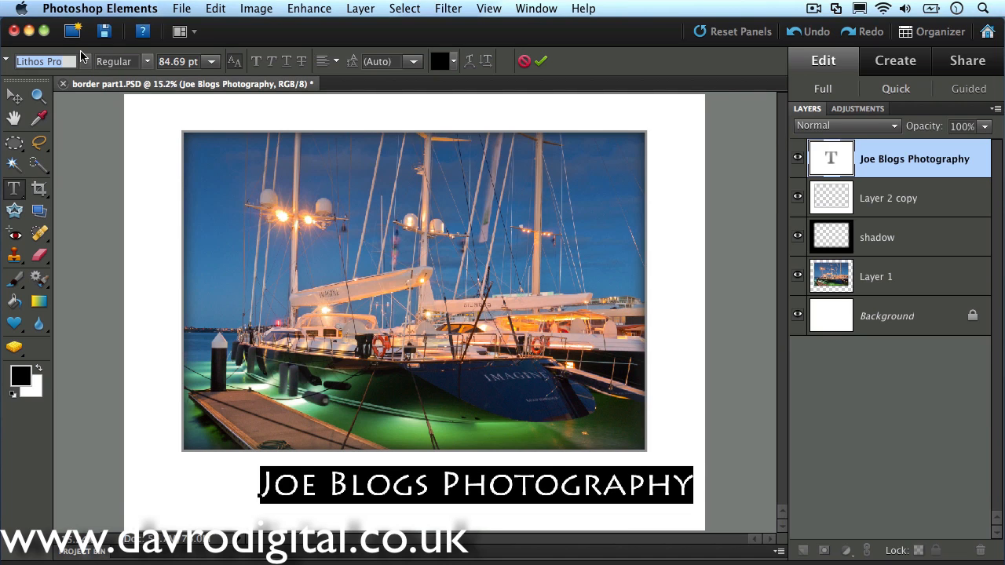
pyautogui.moveTo(206, 485); pyautogui.dragTo(146, 489)
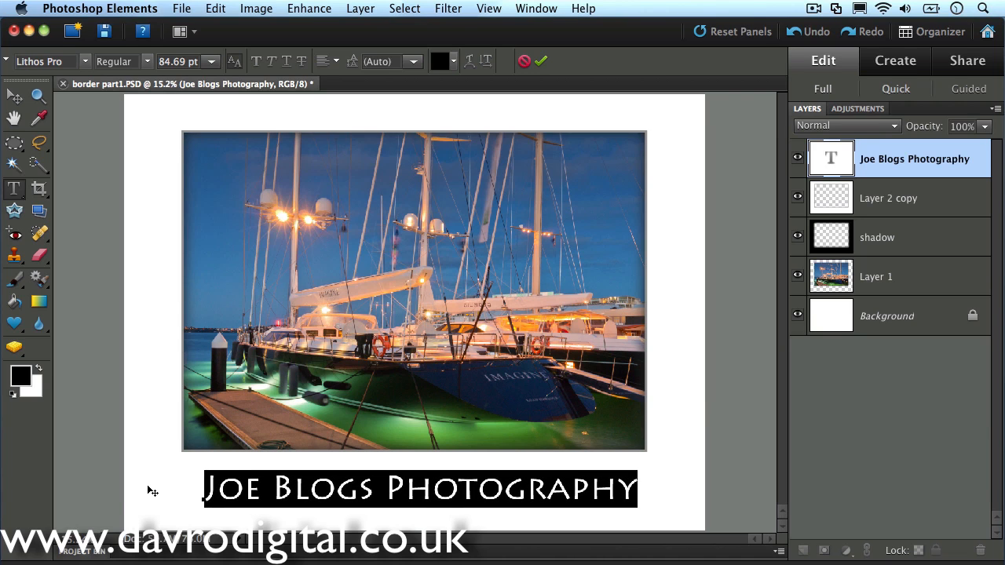
# Step: Commit the caption's font change and recolour its text to white
pyautogui.press('KP_Enter')
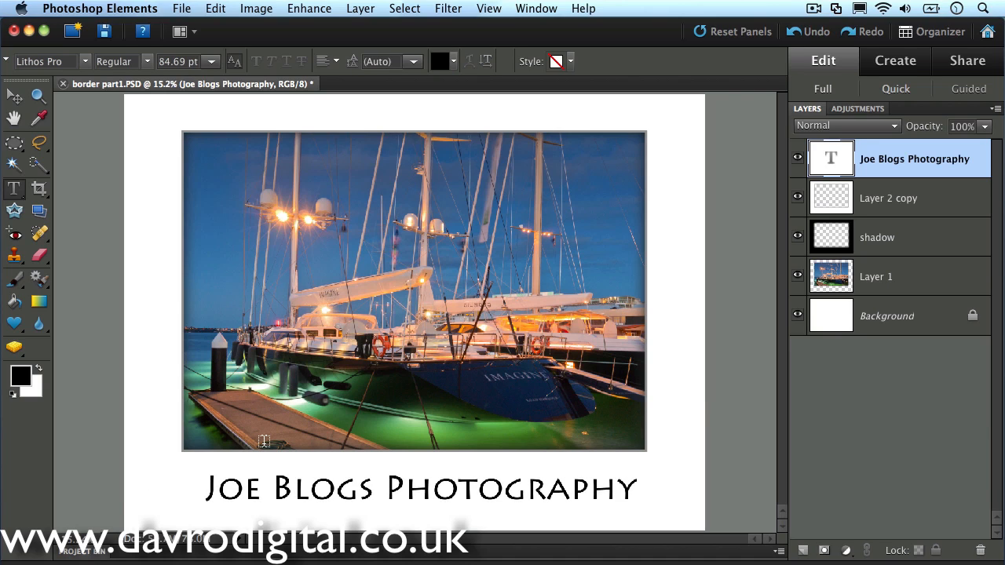
pyautogui.doubleClick(822, 160)
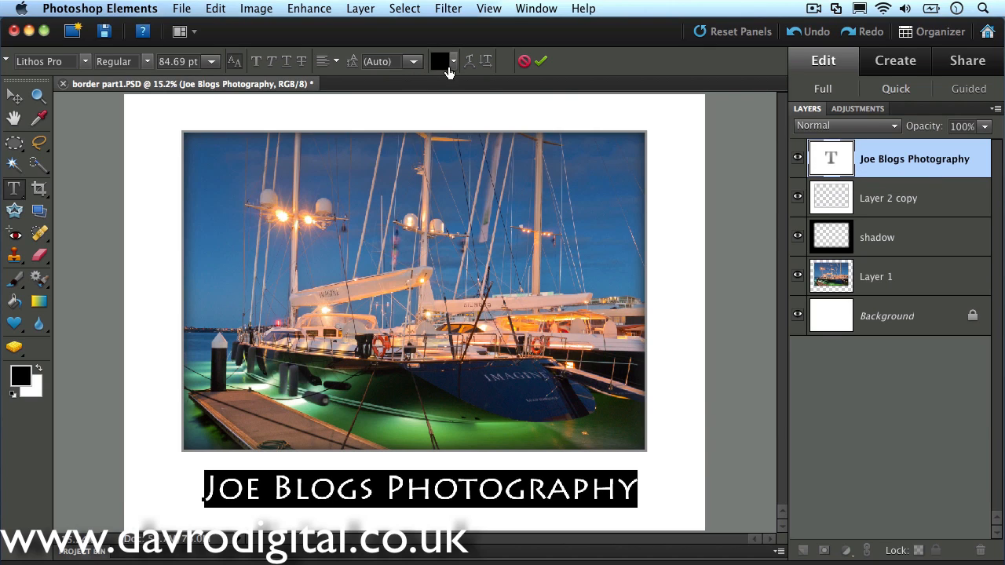
pyautogui.click(453, 62)
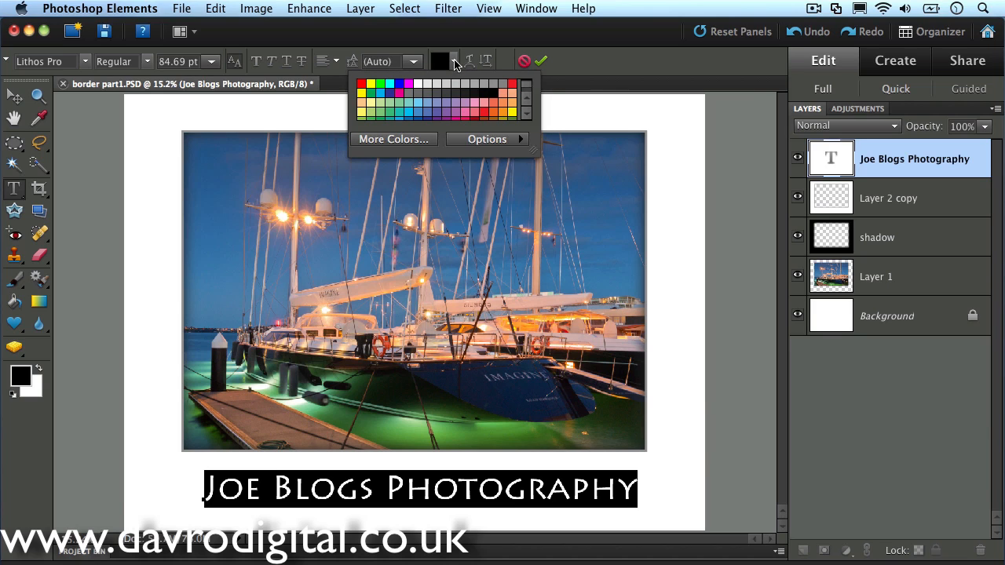
pyautogui.click(418, 83)
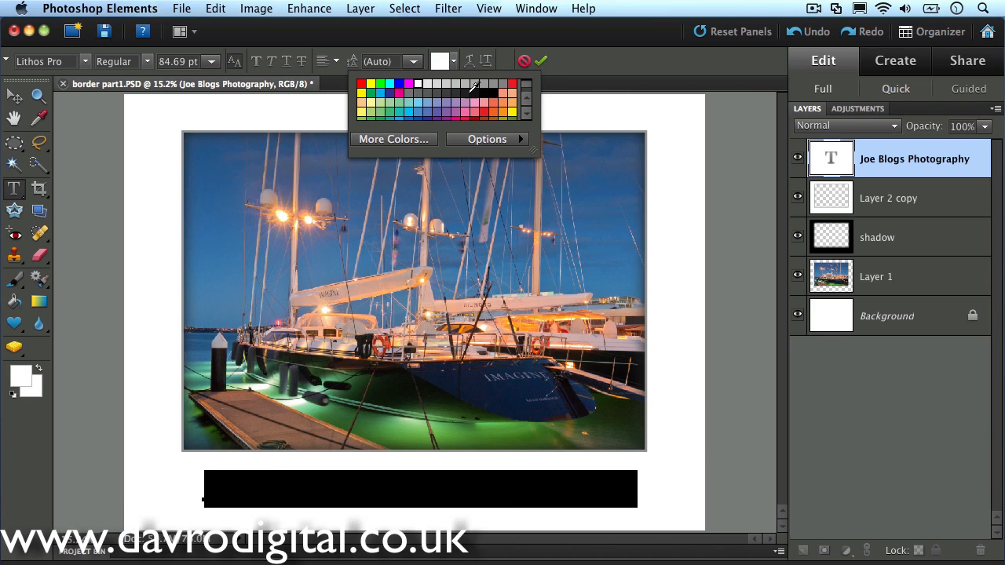
pyautogui.click(825, 157)
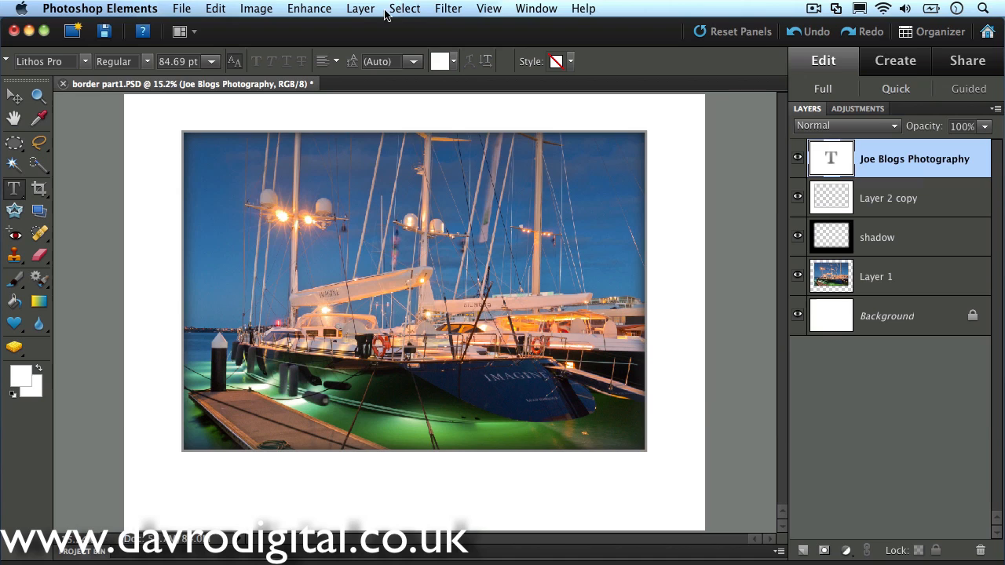
# Step: Add a drop shadow to the white caption with a size of 37 px and a distance of 10 px
pyautogui.click(358, 9)
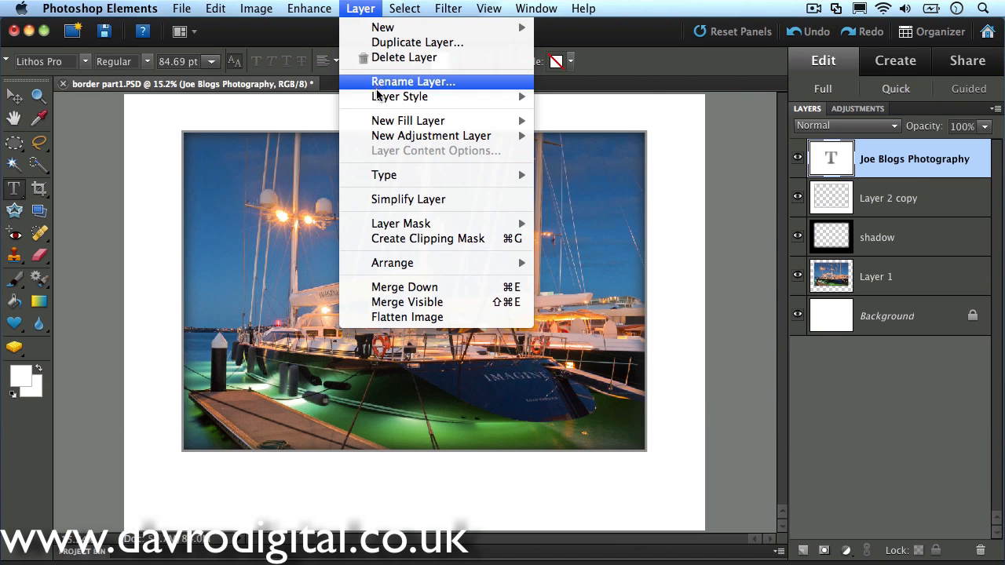
pyautogui.moveTo(378, 96)
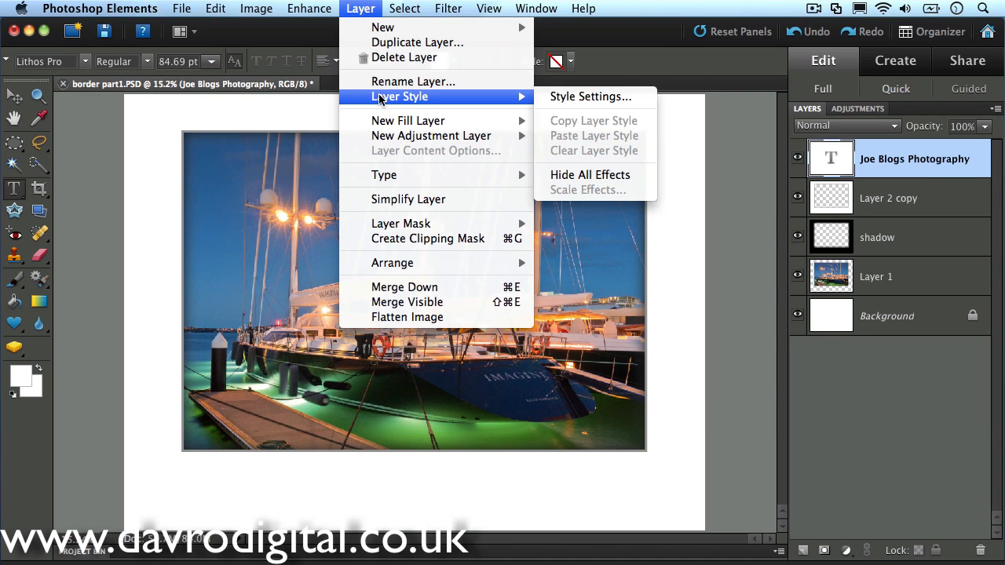
pyautogui.click(561, 98)
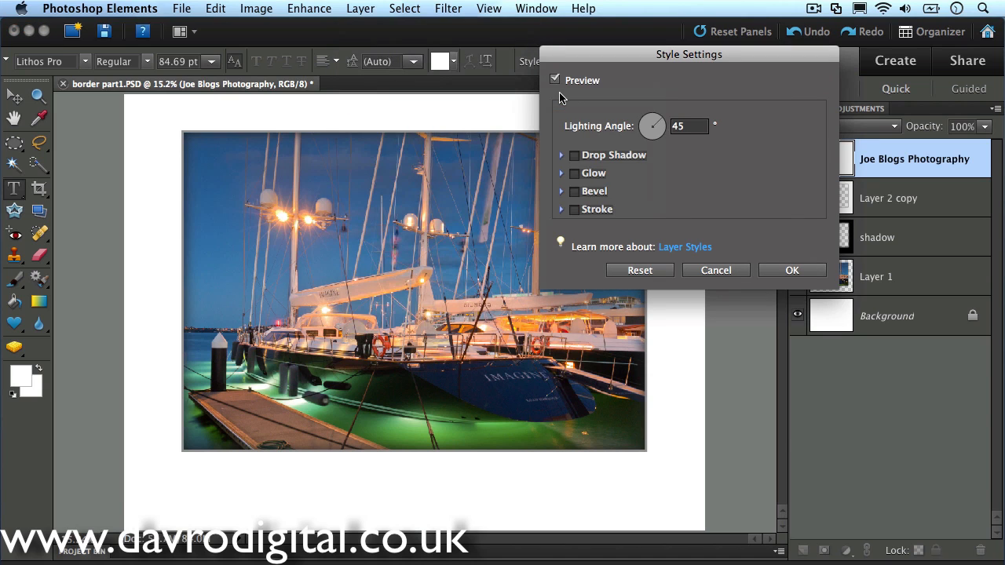
pyautogui.click(575, 156)
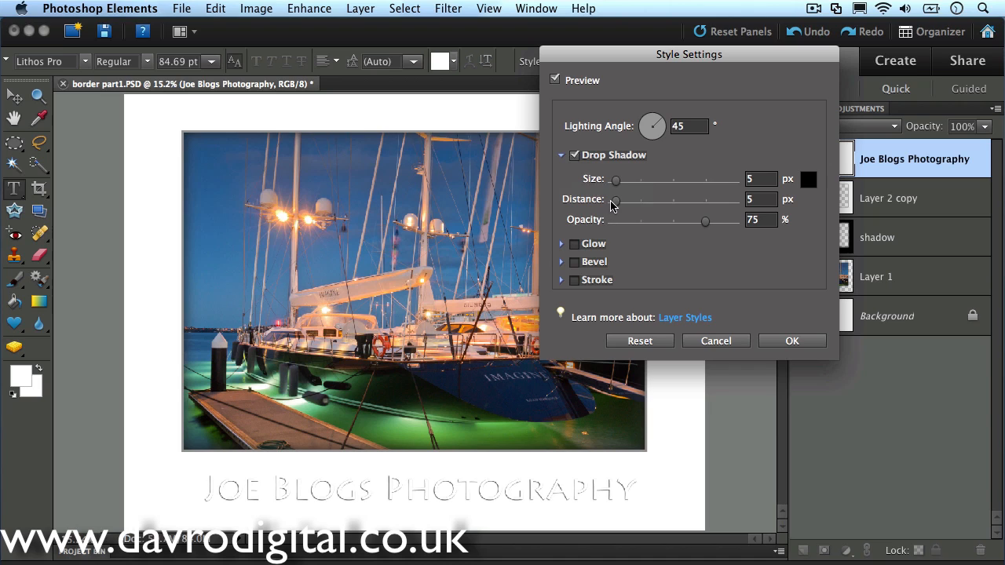
pyautogui.moveTo(613, 203); pyautogui.dragTo(628, 185)
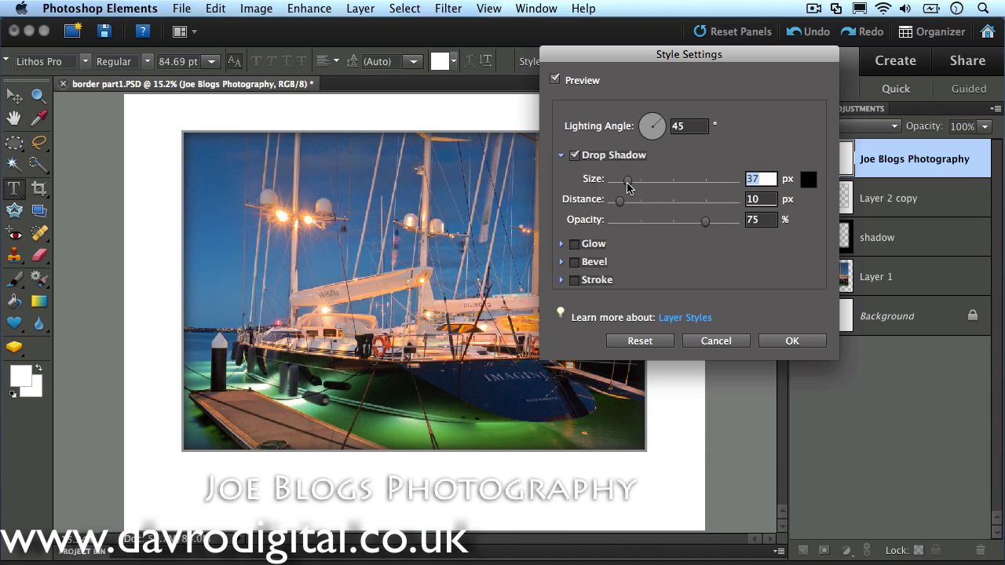
pyautogui.click(791, 340)
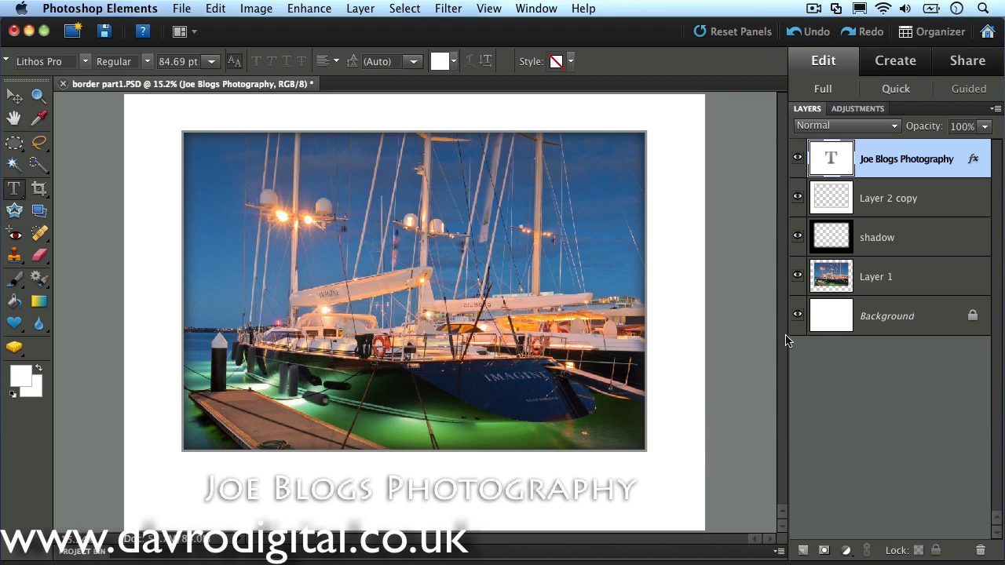
# Step: Select the whole canvas and align the caption layer to its horizontal centre
pyautogui.press('super+a')
pyautogui.press('v')
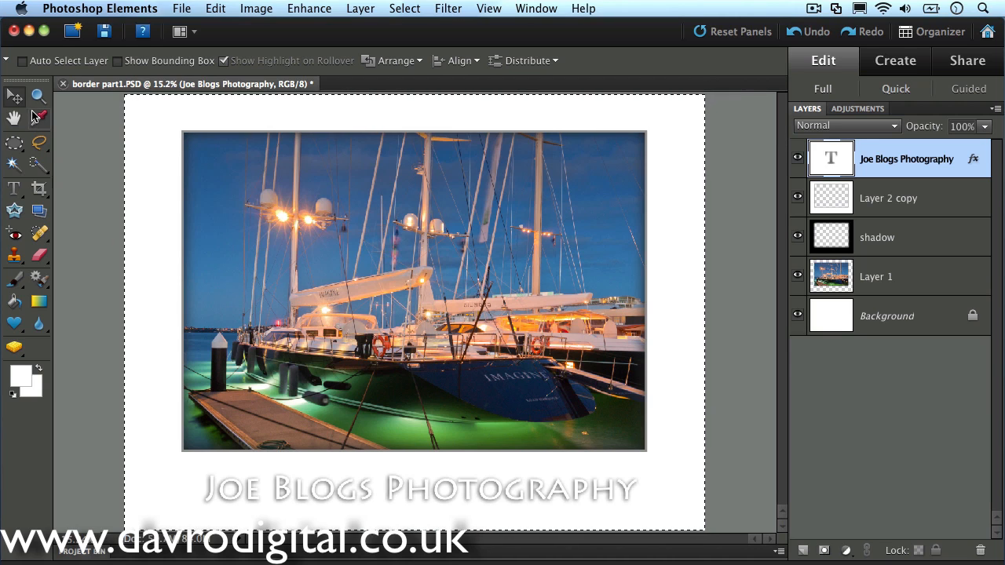
pyautogui.click(476, 61)
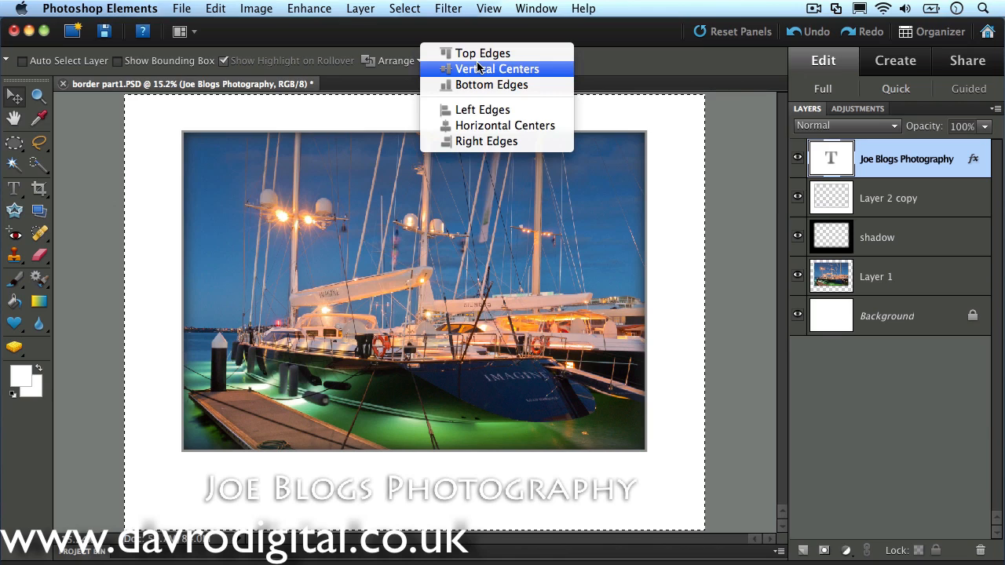
pyautogui.click(488, 129)
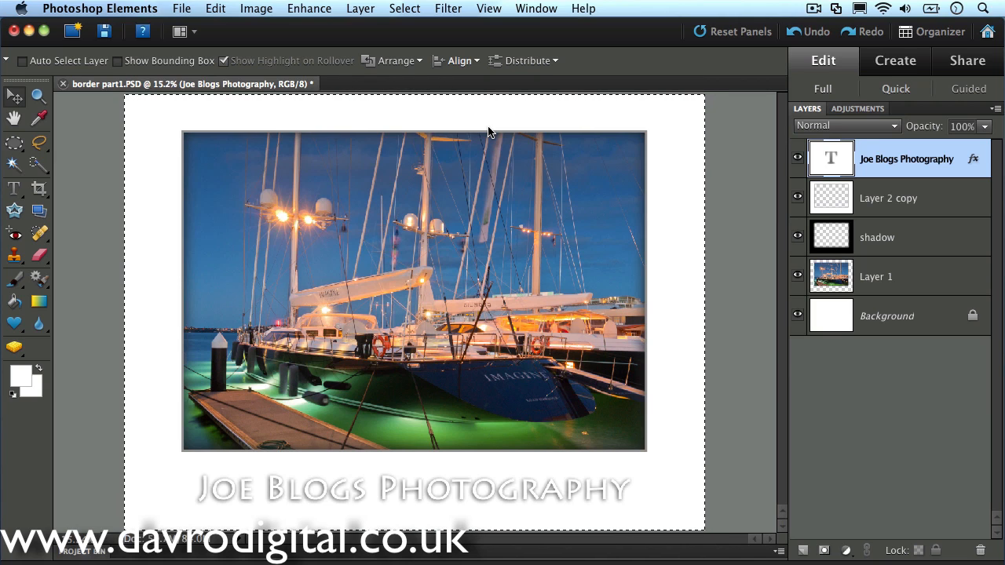
# Step: Contract the canvas selection by 100 pixels and invert it to leave a thin band around the outer edge
pyautogui.click(405, 9)
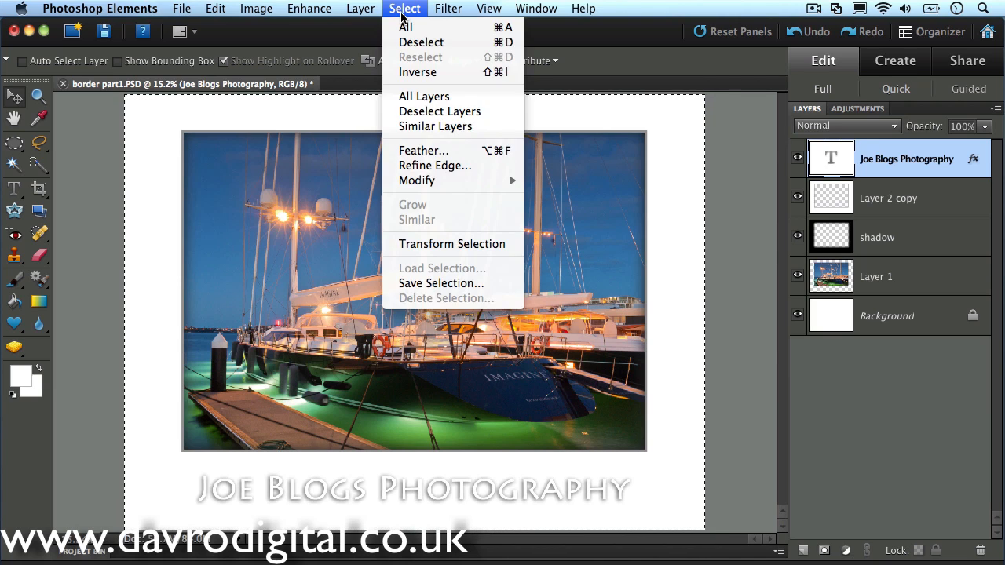
pyautogui.moveTo(437, 183)
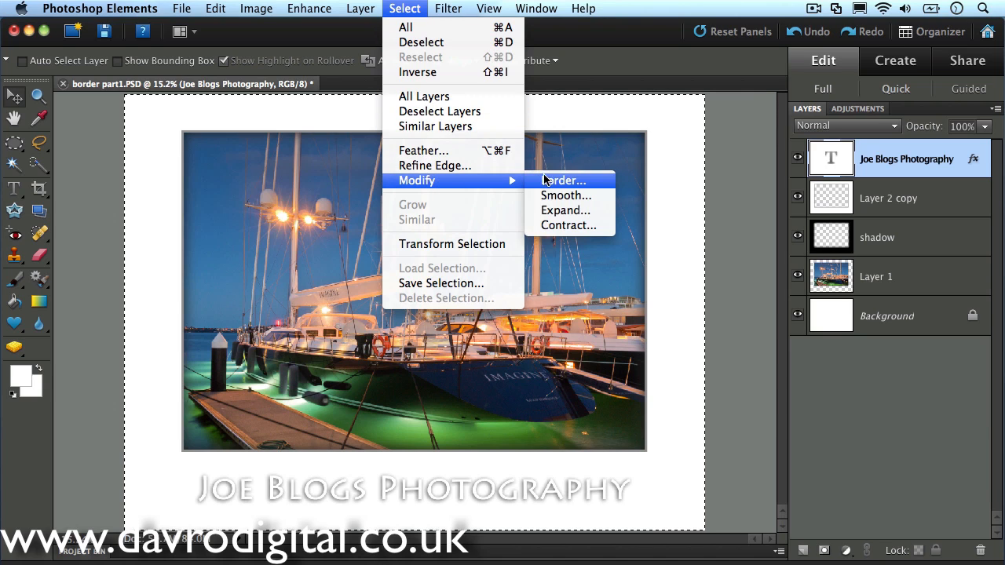
pyautogui.click(559, 226)
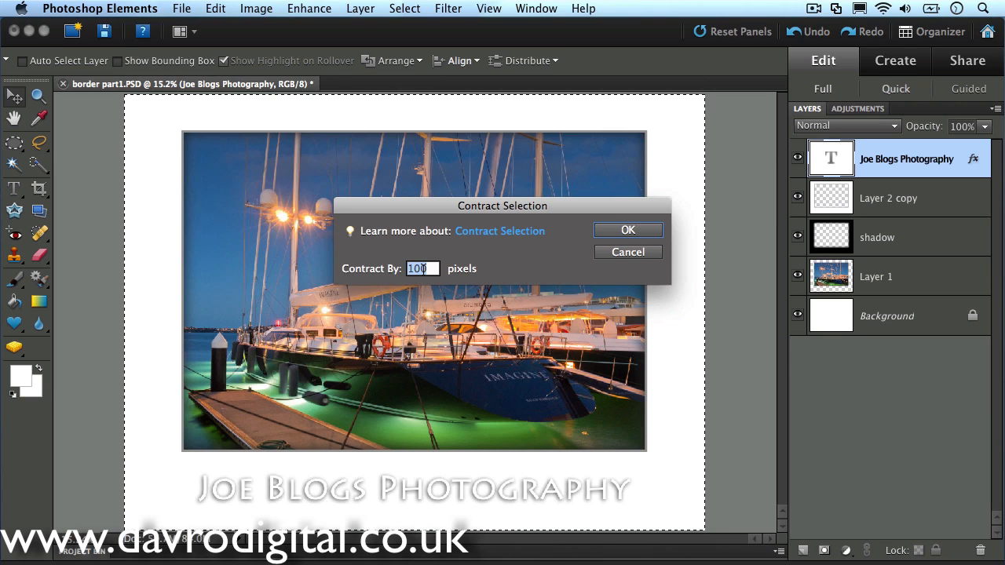
pyautogui.click(614, 230)
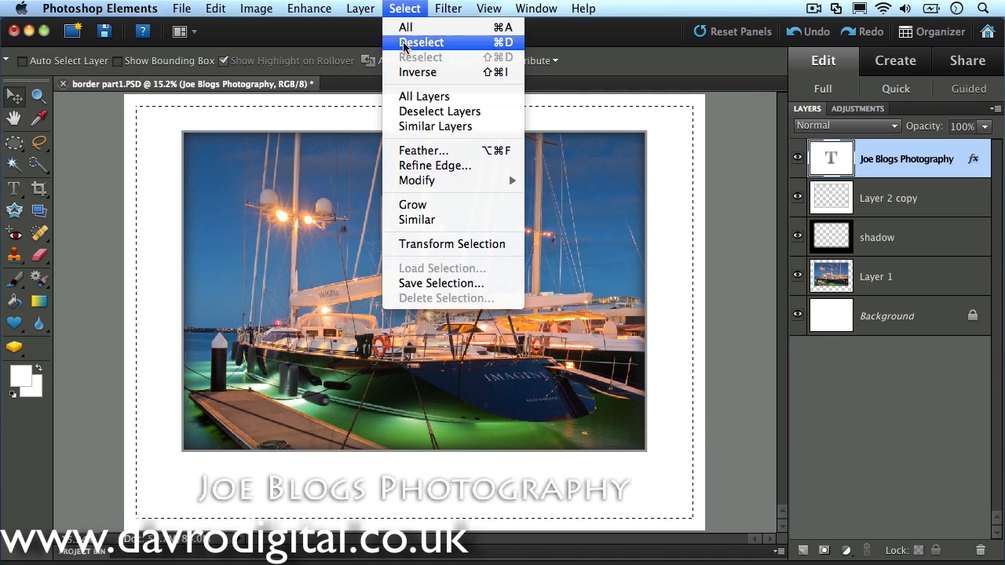
pyautogui.click(409, 76)
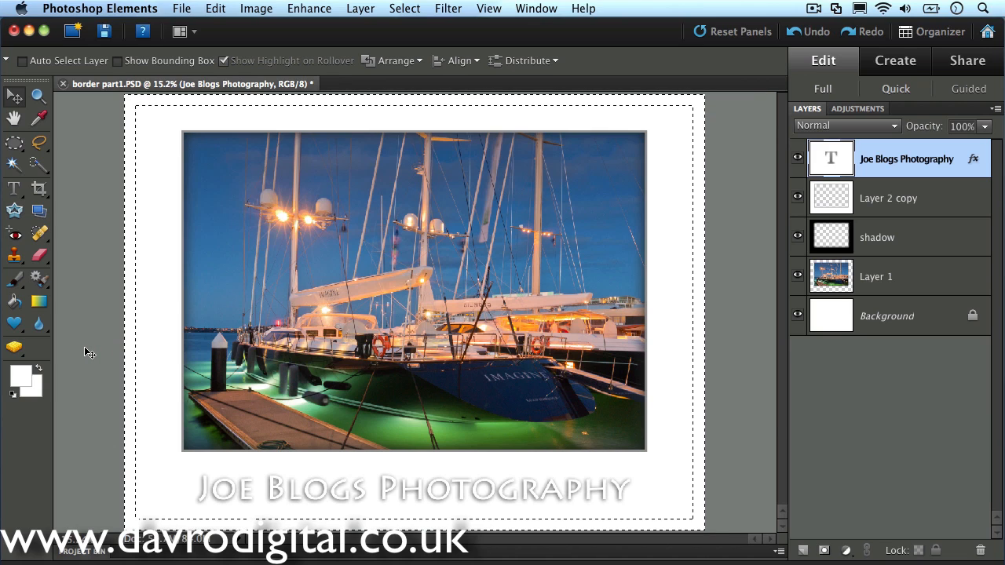
# Step: Fill the selected outer band with black on a new layer above the caption and clear the selection
pyautogui.press('d')
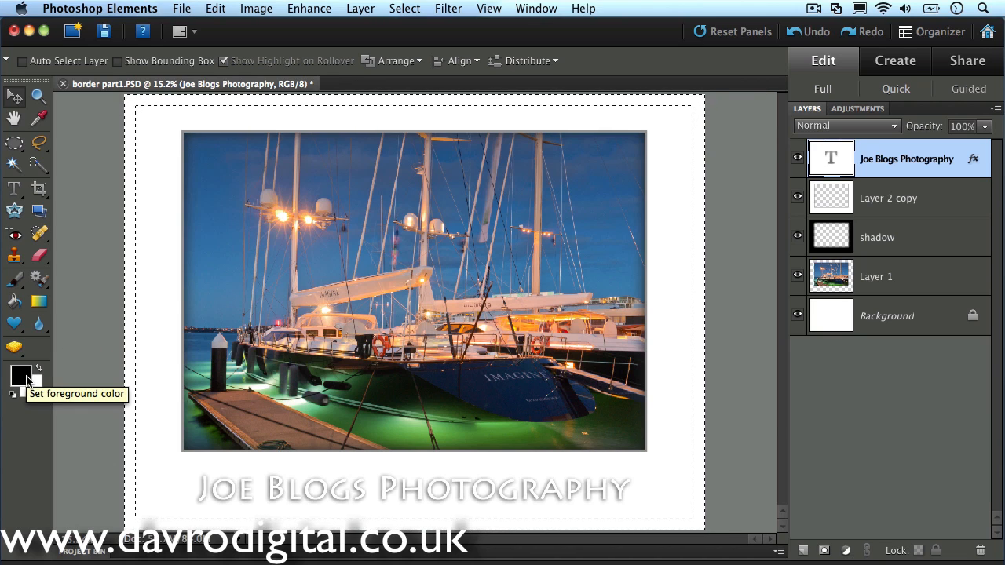
pyautogui.click(16, 302)
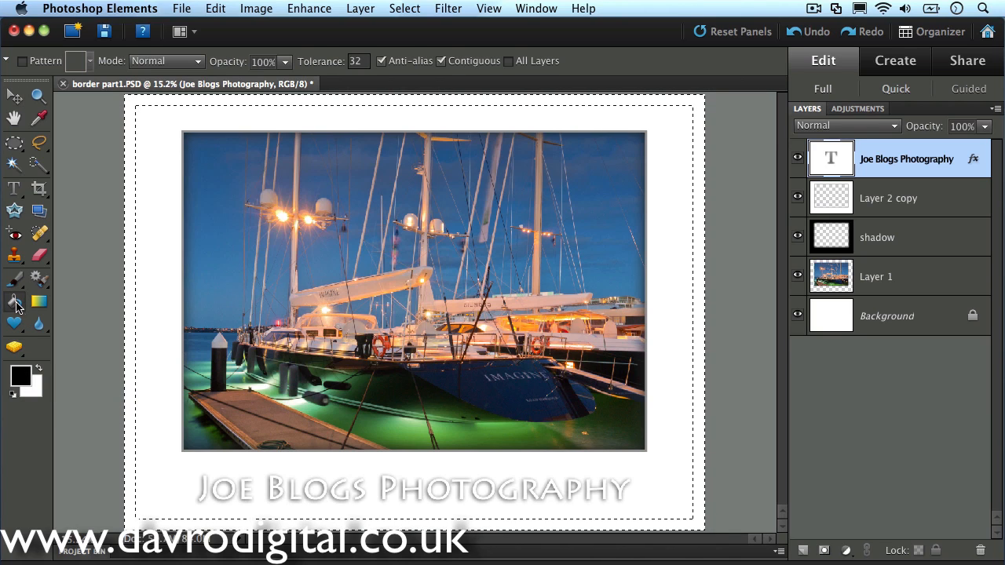
pyautogui.click(130, 319)
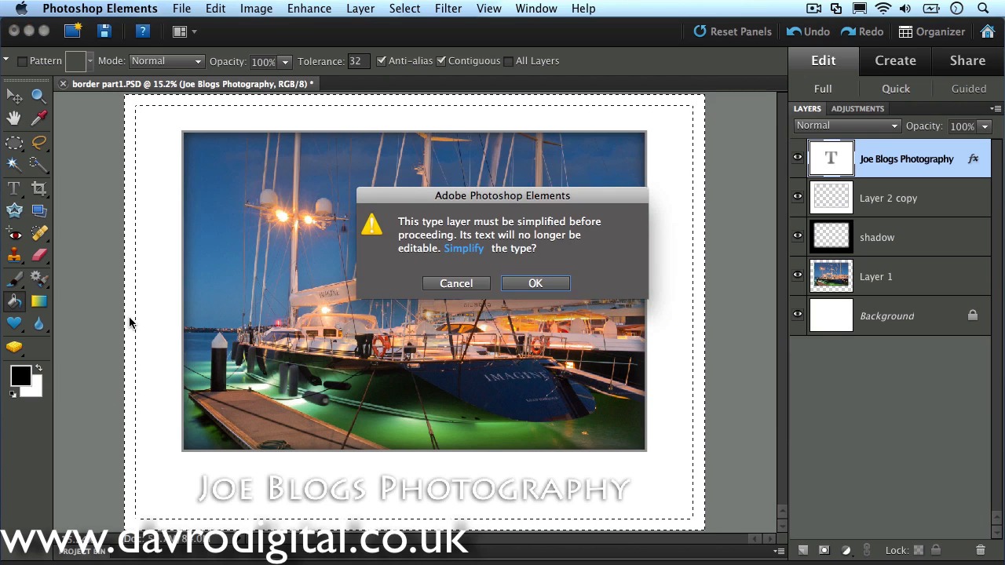
pyautogui.click(475, 284)
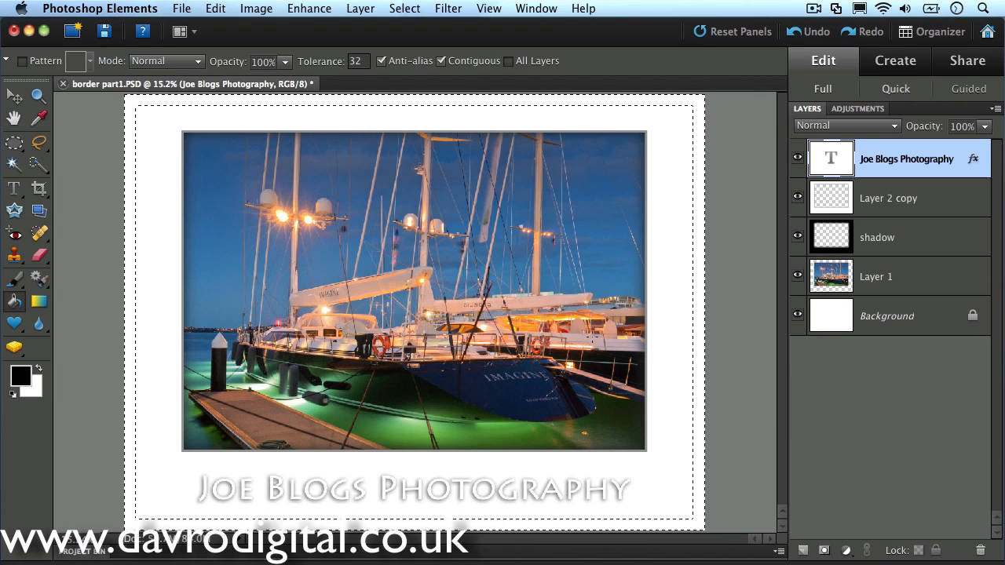
pyautogui.click(803, 552)
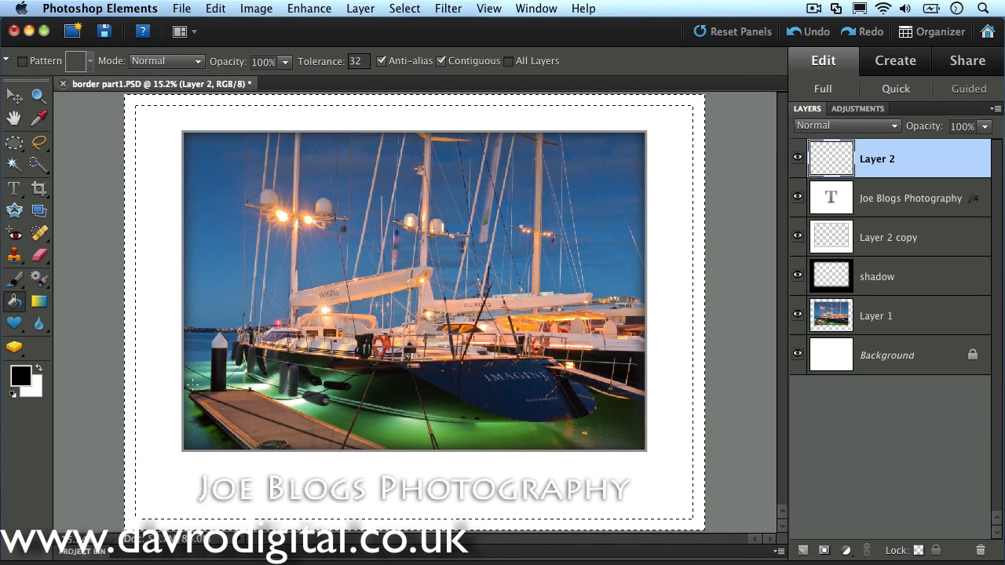
pyautogui.click(126, 387)
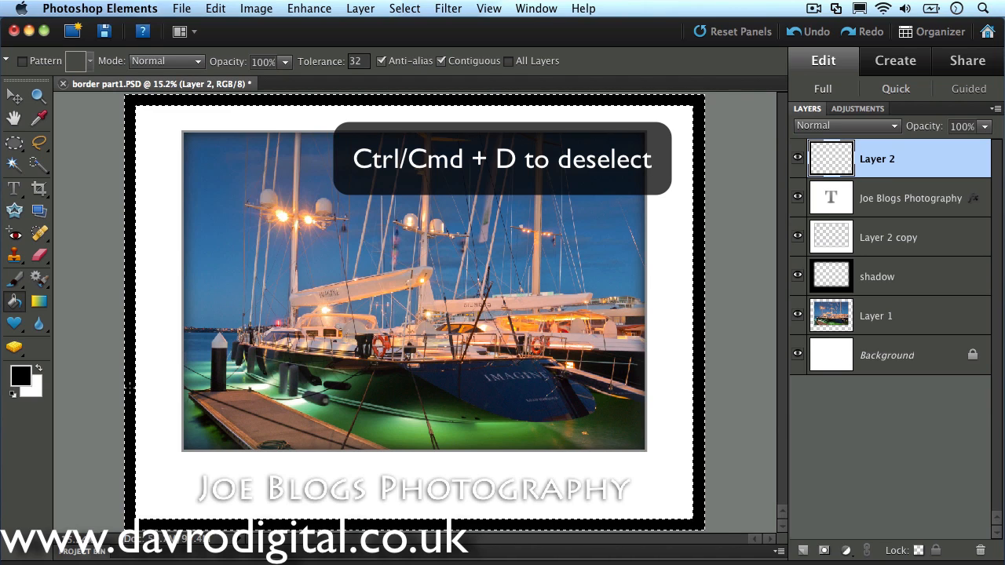
pyautogui.press('super+d')
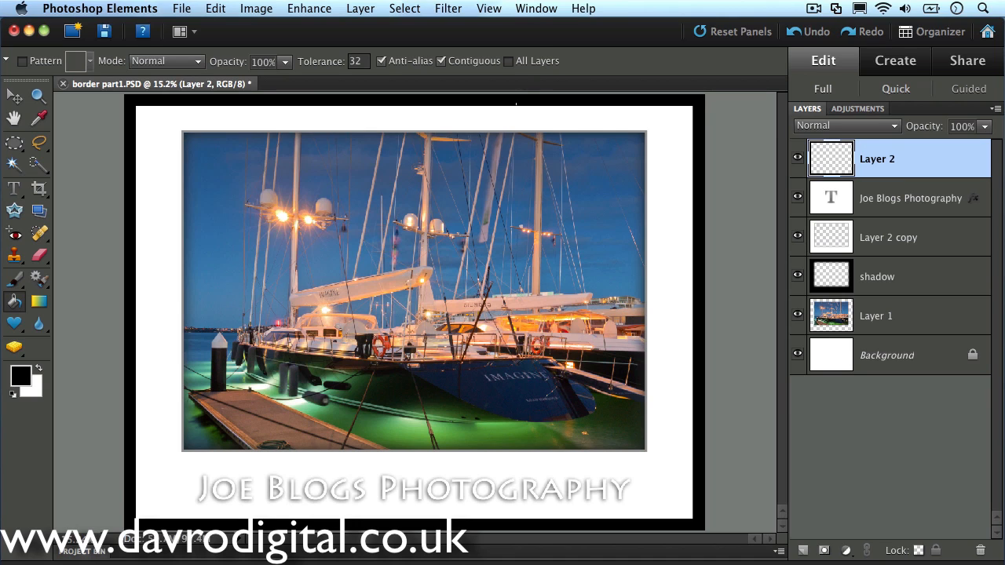
# Step: Show the Bevels layer styles and apply the third preset in the first row to the black border layer
pyautogui.click(535, 10)
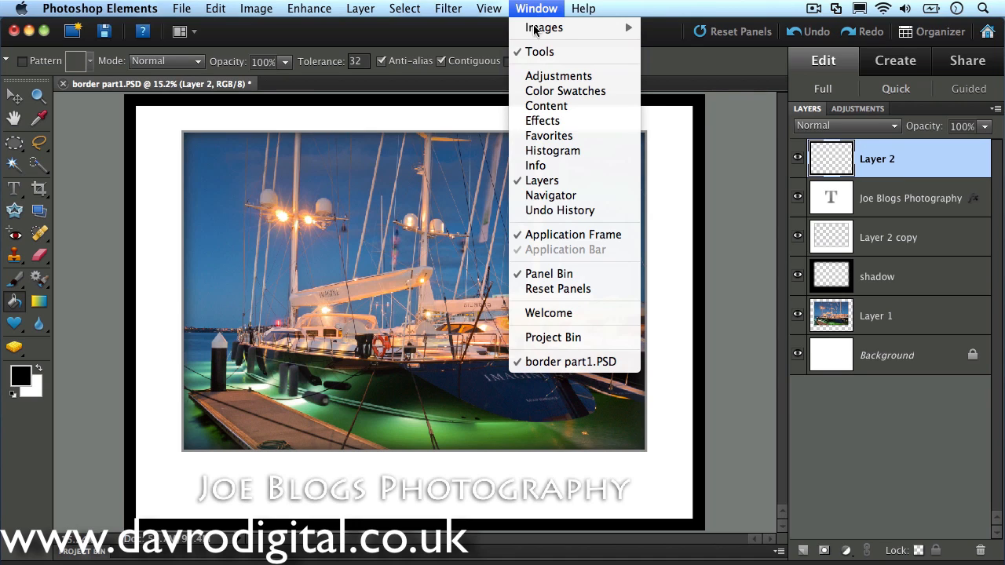
pyautogui.click(546, 121)
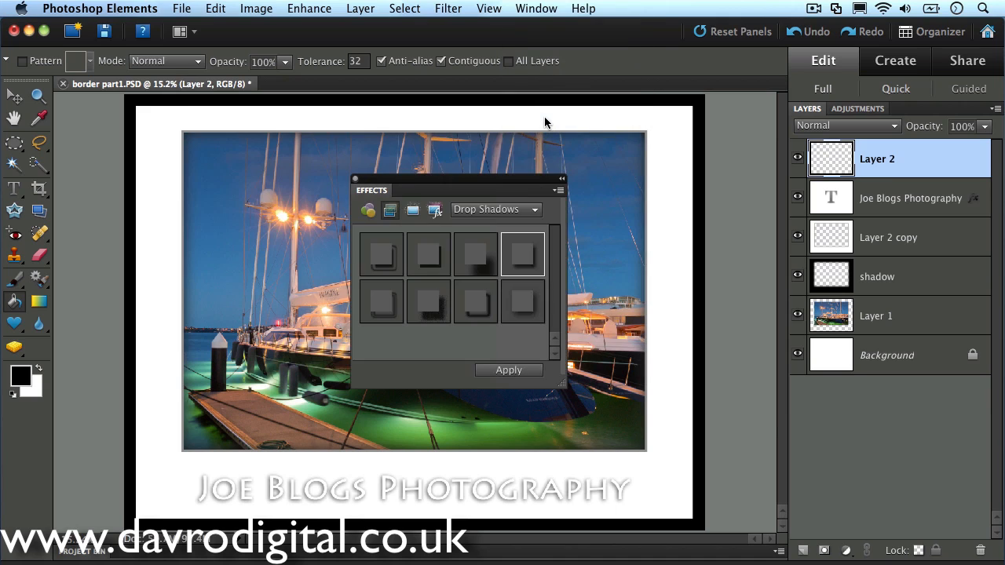
pyautogui.click(506, 211)
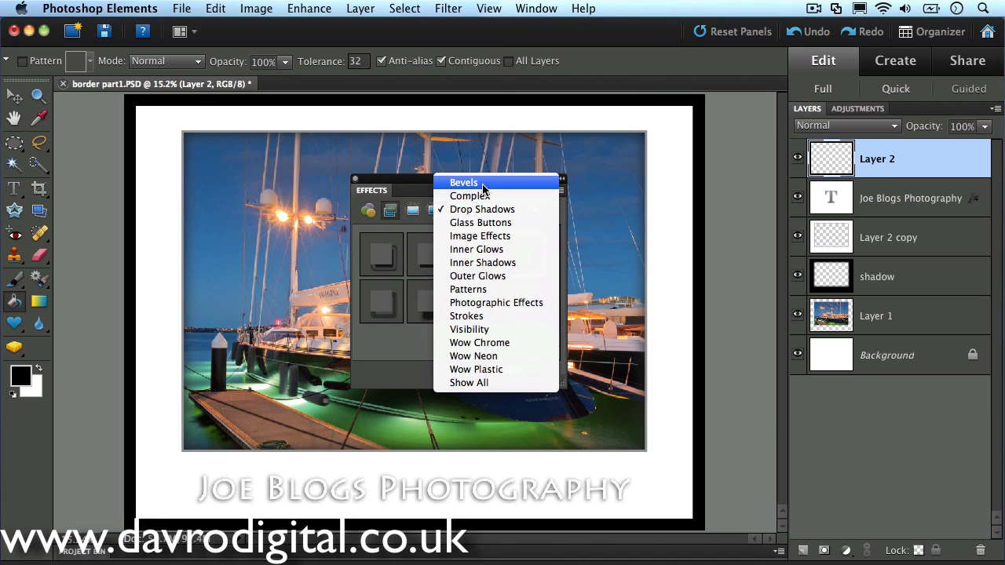
pyautogui.click(483, 185)
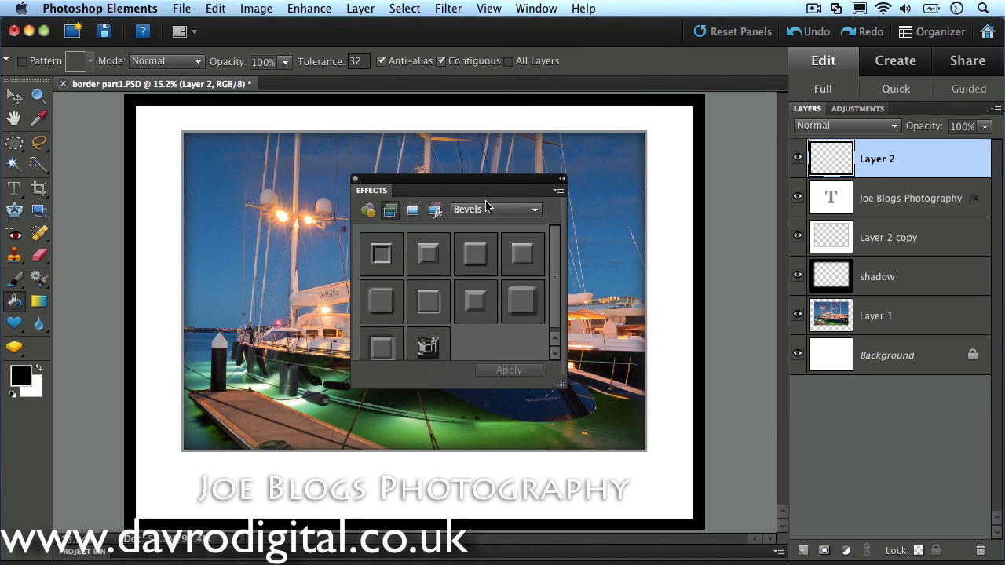
pyautogui.click(472, 257)
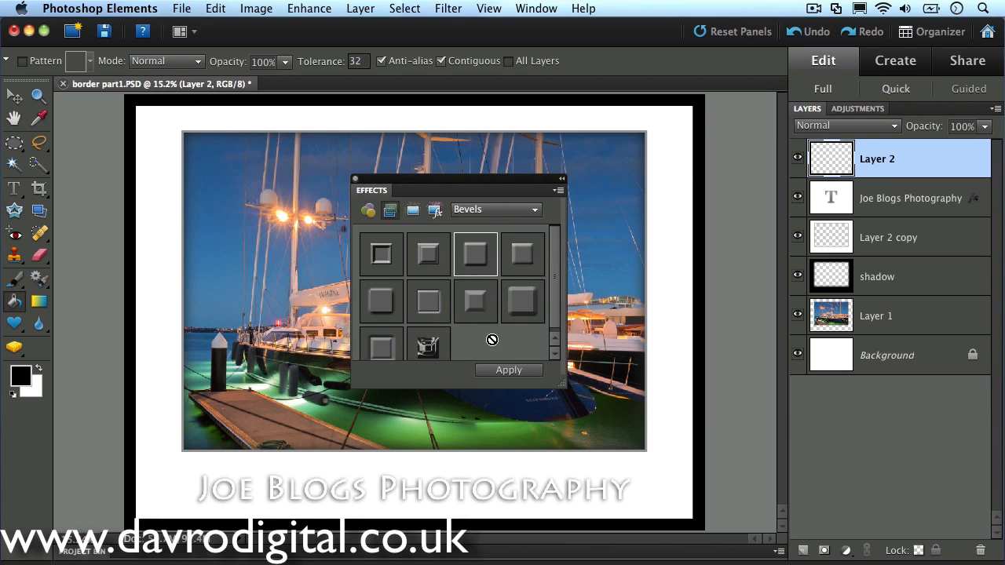
pyautogui.click(507, 370)
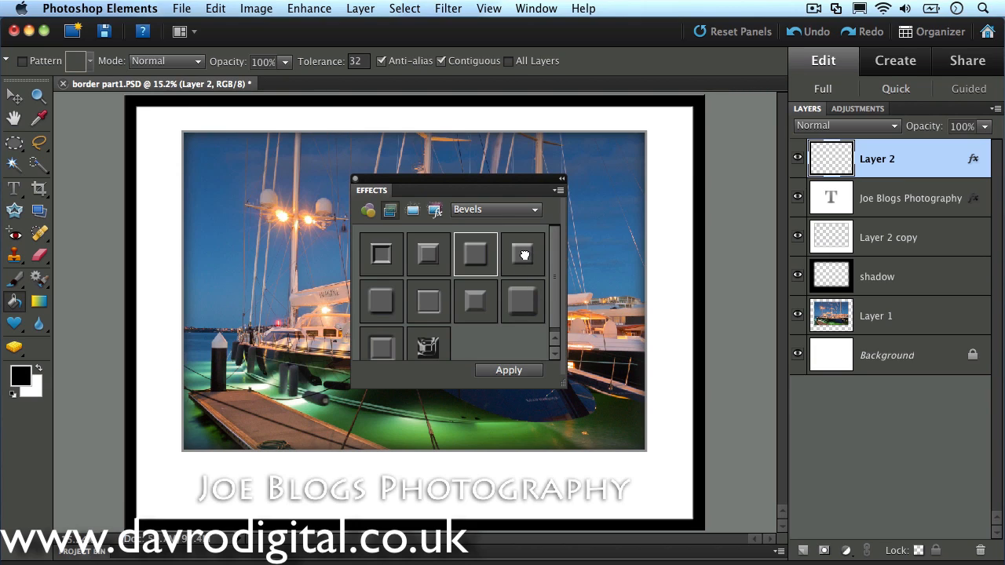
# Step: Try the fourth first-row bevel on the black border, and replace it with the third bevel in the second row
pyautogui.moveTo(523, 254); pyautogui.dragTo(506, 367)
pyautogui.click(506, 371)
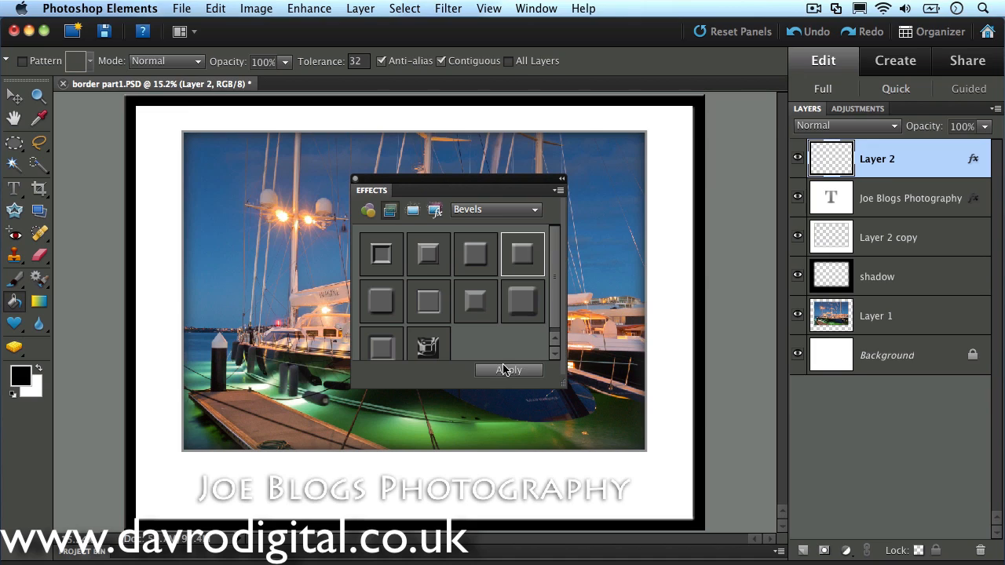
pyautogui.click(476, 301)
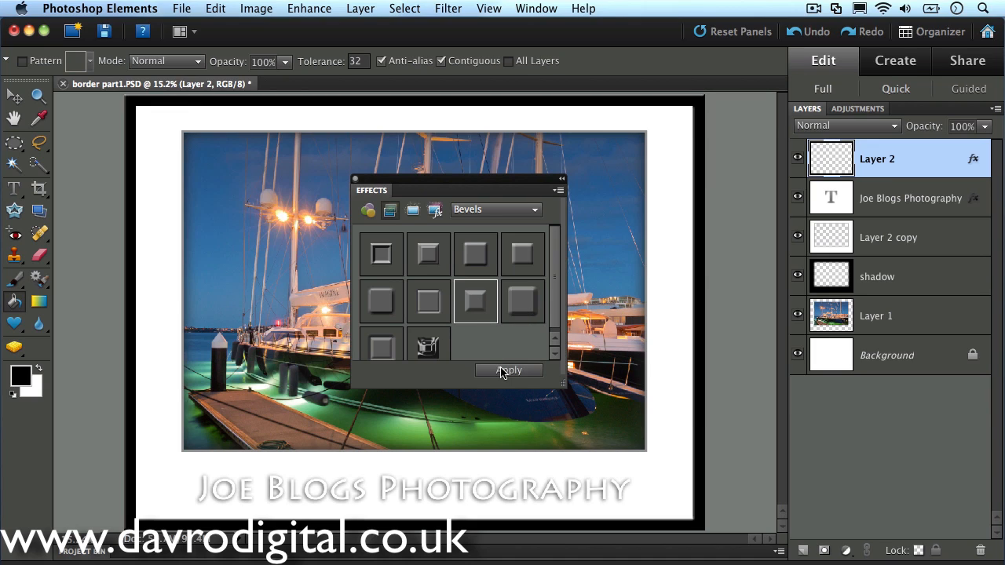
pyautogui.click(502, 370)
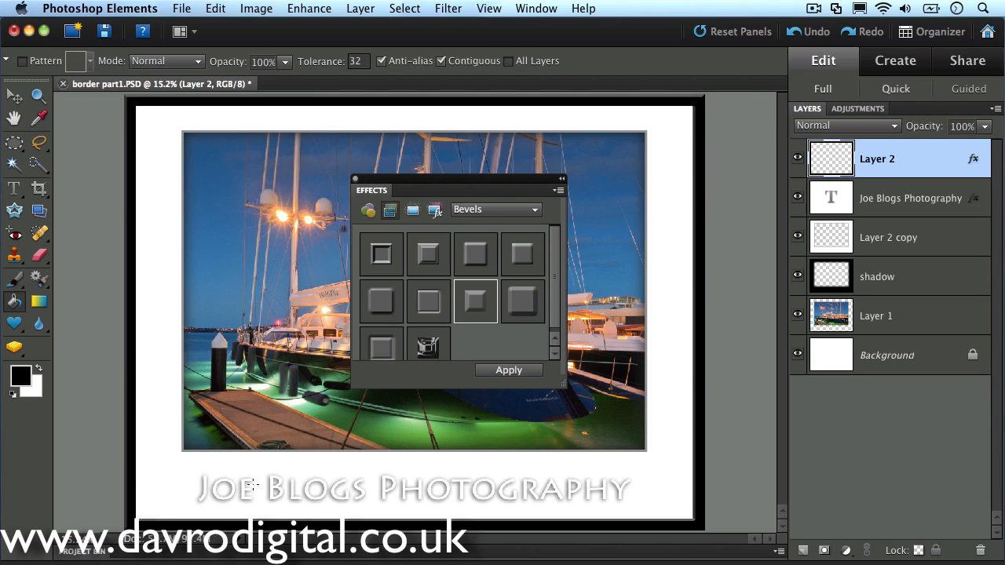
# Step: Show the Drop Shadows layer styles and apply the third preset in the first row to the black border layer
pyautogui.click(479, 210)
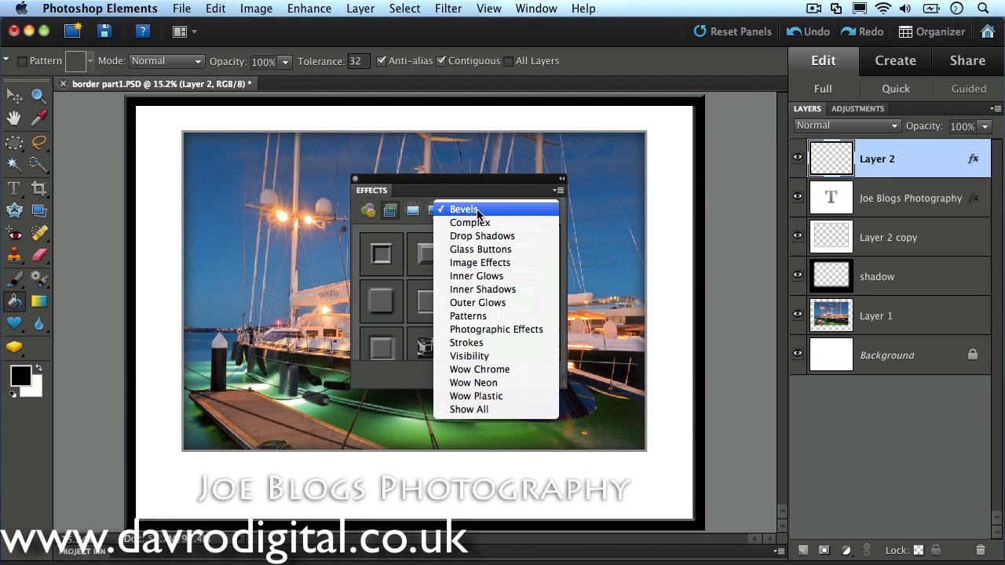
pyautogui.click(479, 236)
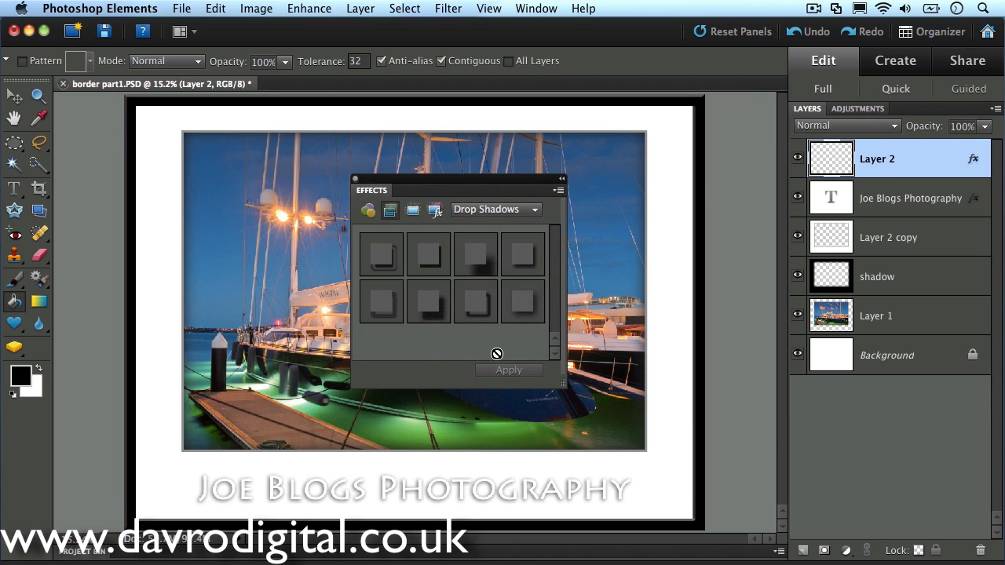
pyautogui.click(479, 258)
pyautogui.click(509, 369)
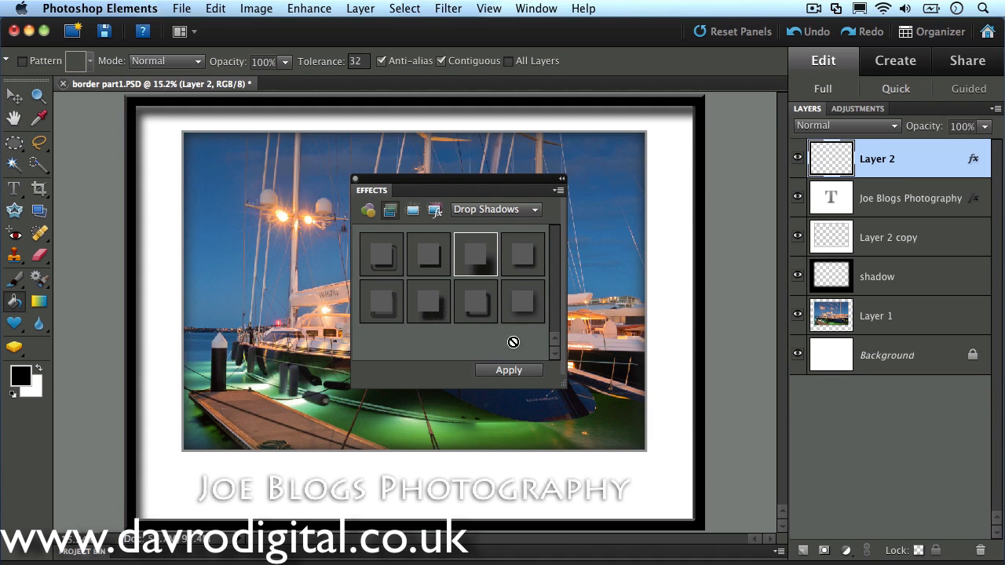
# Step: Try the fourth first-row drop shadow on the black border, replace it with the fourth in the second row, and close the Effects window
pyautogui.click(522, 260)
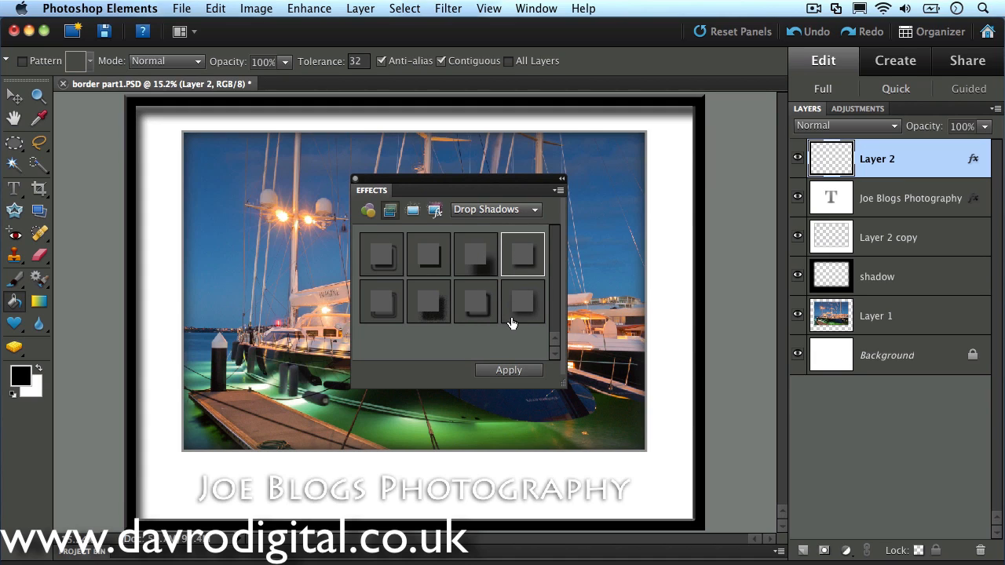
pyautogui.click(508, 370)
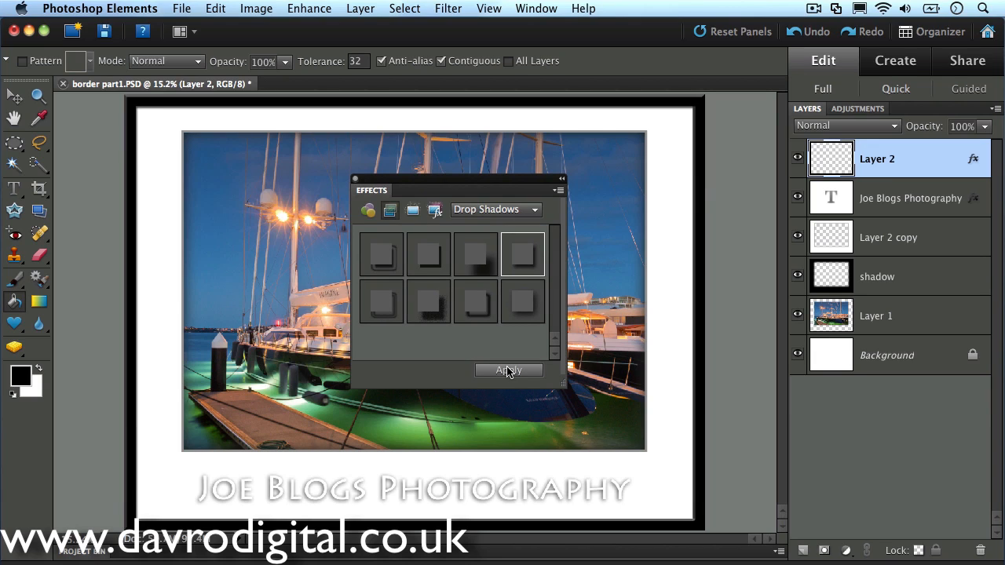
pyautogui.click(522, 301)
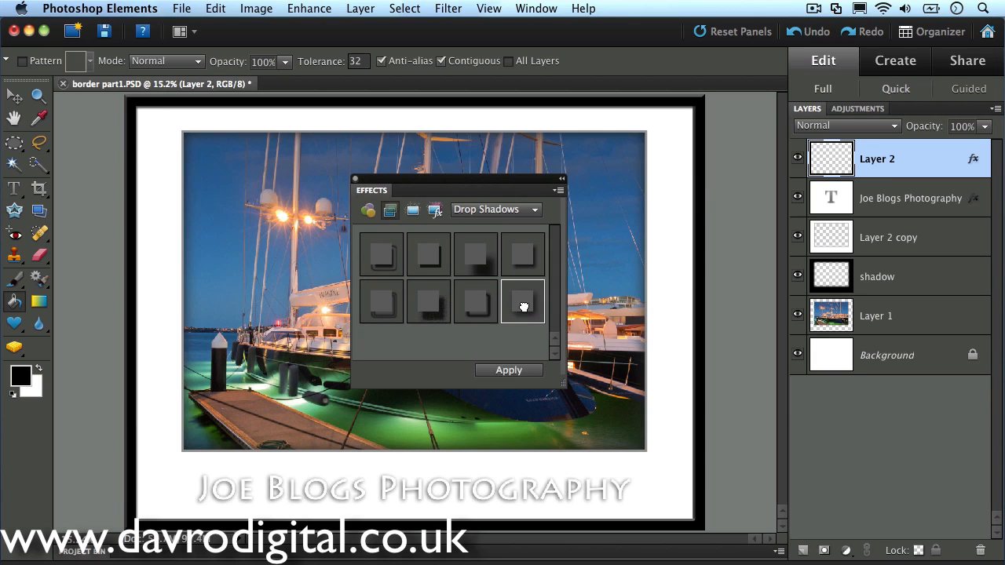
pyautogui.click(511, 376)
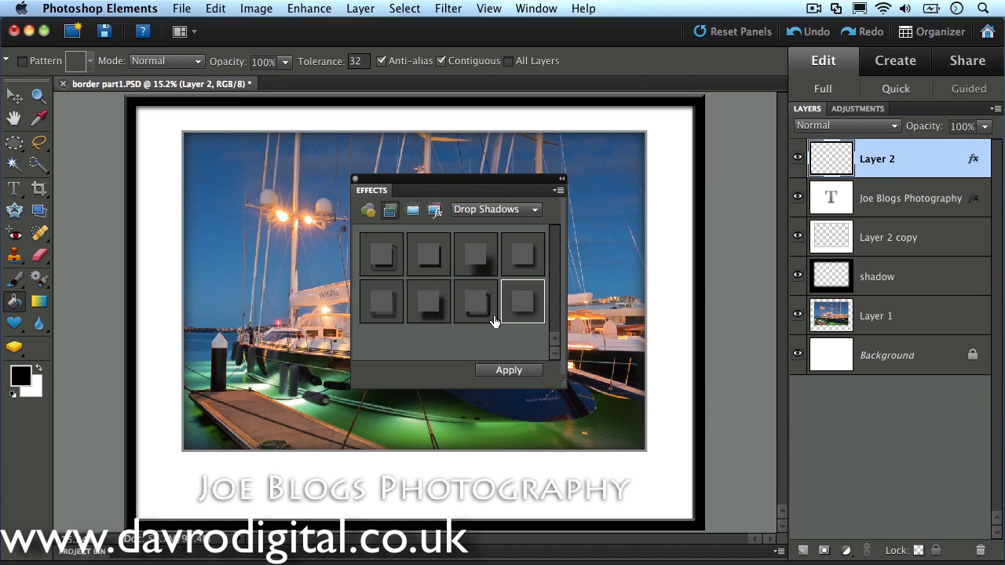
pyautogui.click(355, 180)
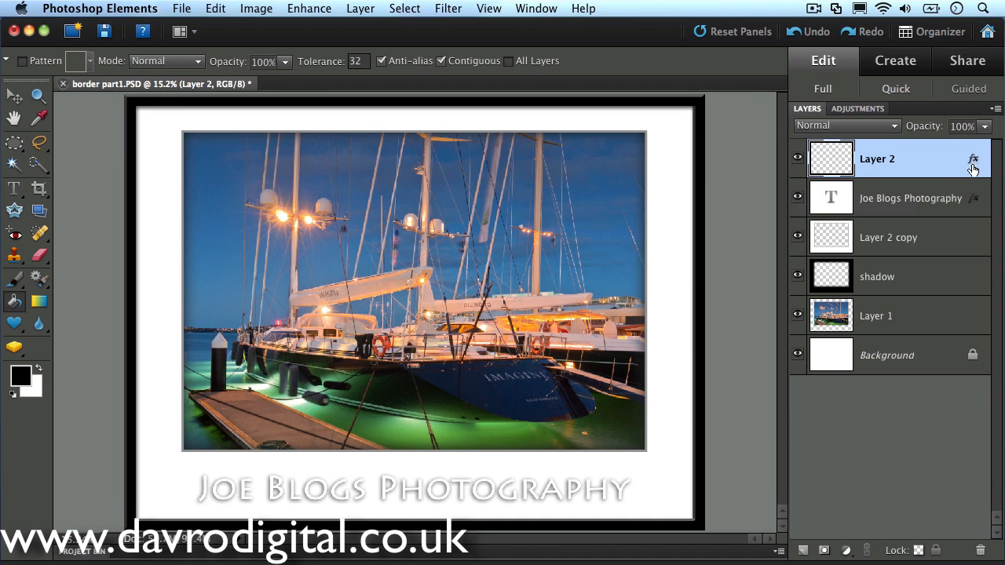
# Step: Adjust the caption text layer's drop shadow to a 0° lighting angle, 7 px distance and 46 px size
pyautogui.click(976, 203)
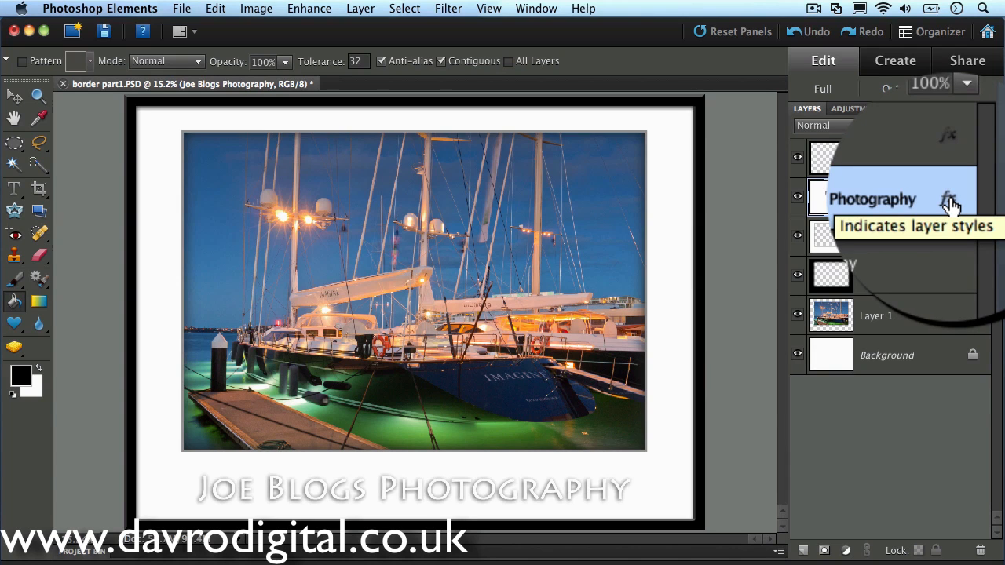
pyautogui.doubleClick(973, 199)
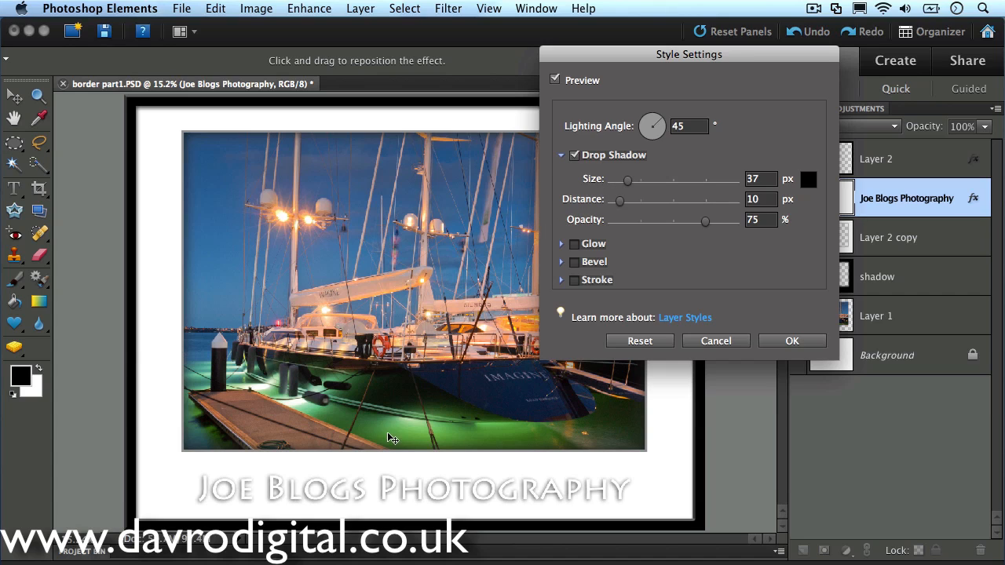
pyautogui.moveTo(390, 447)
pyautogui.mouseDown()
pyautogui.moveTo(369, 450)
pyautogui.moveTo(391, 452)
pyautogui.mouseUp()
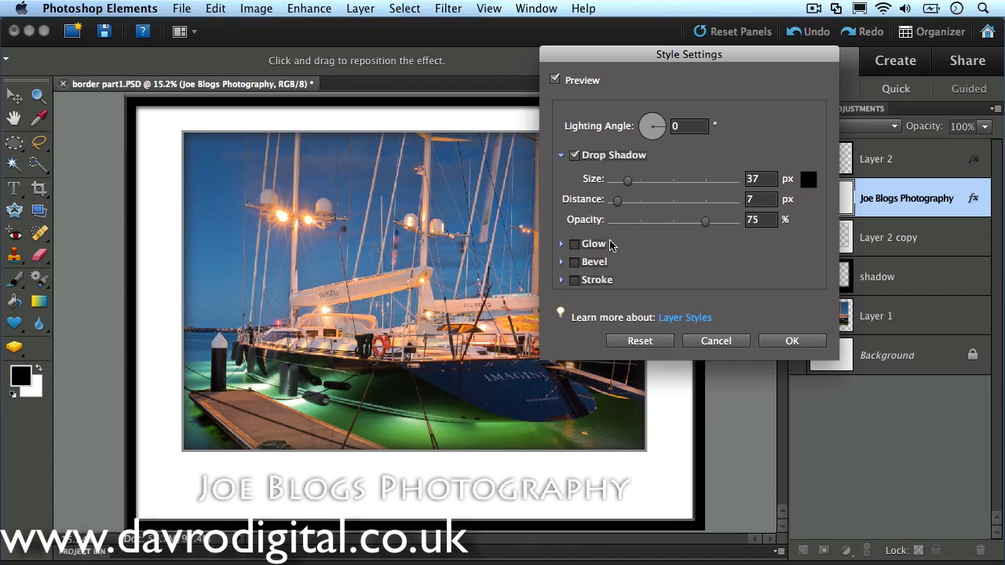
pyautogui.moveTo(628, 180); pyautogui.dragTo(630, 183)
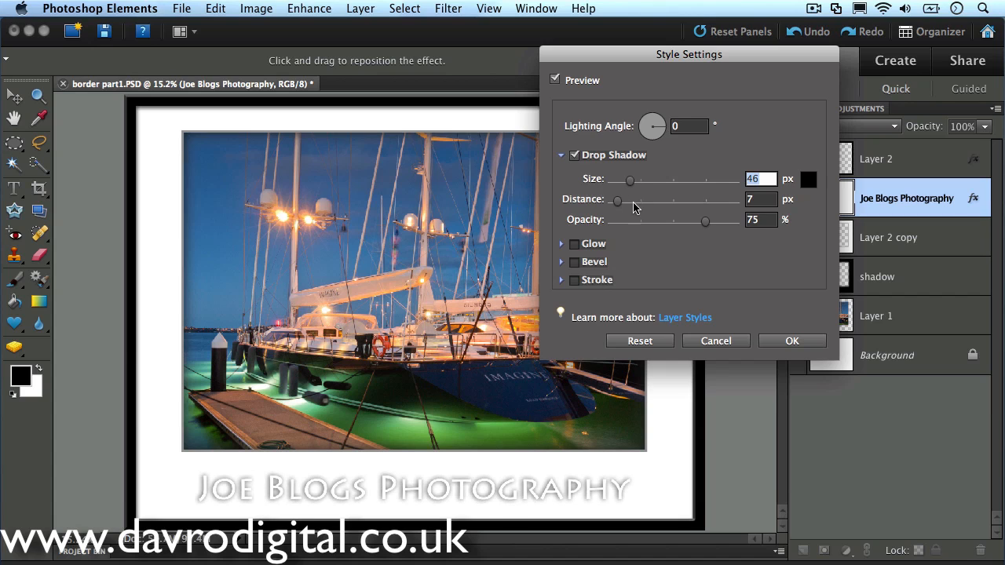
pyautogui.click(789, 342)
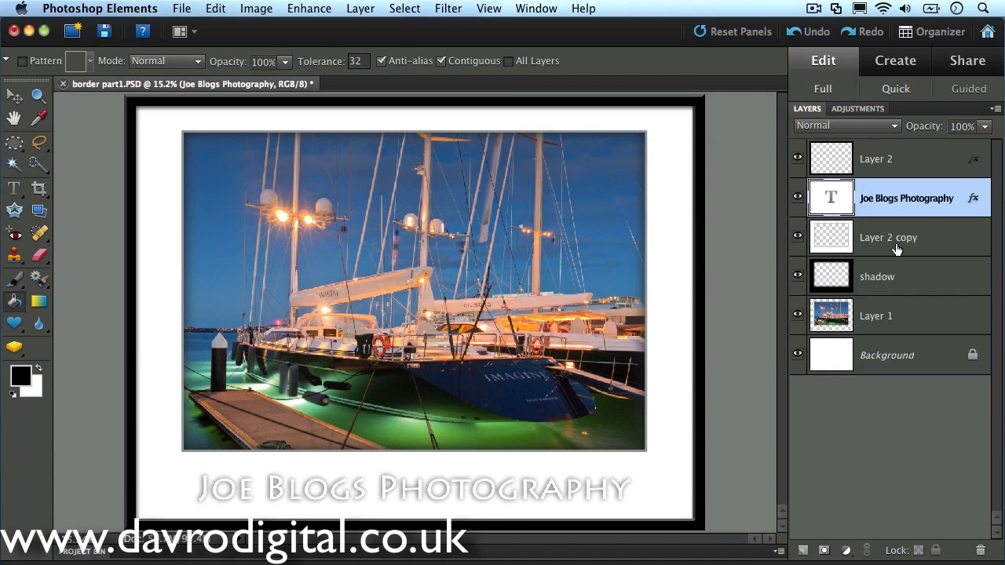
# Step: Edit the black border layer's style, shifting its drop shadow to a 180° lighting angle and 33 px distance, and set the shadow size to 59 px
pyautogui.moveTo(972, 166); pyautogui.dragTo(972, 161)
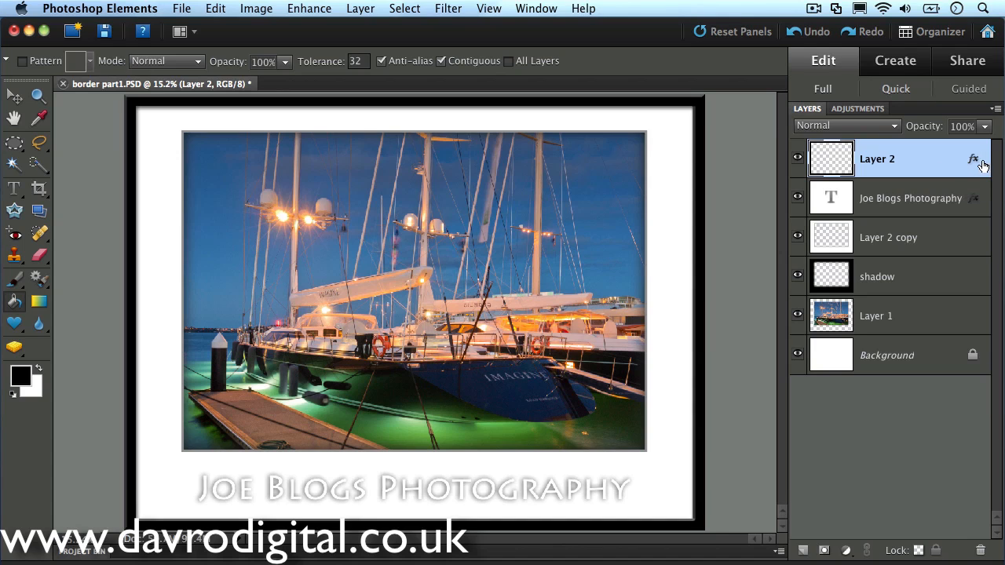
pyautogui.doubleClick(974, 163)
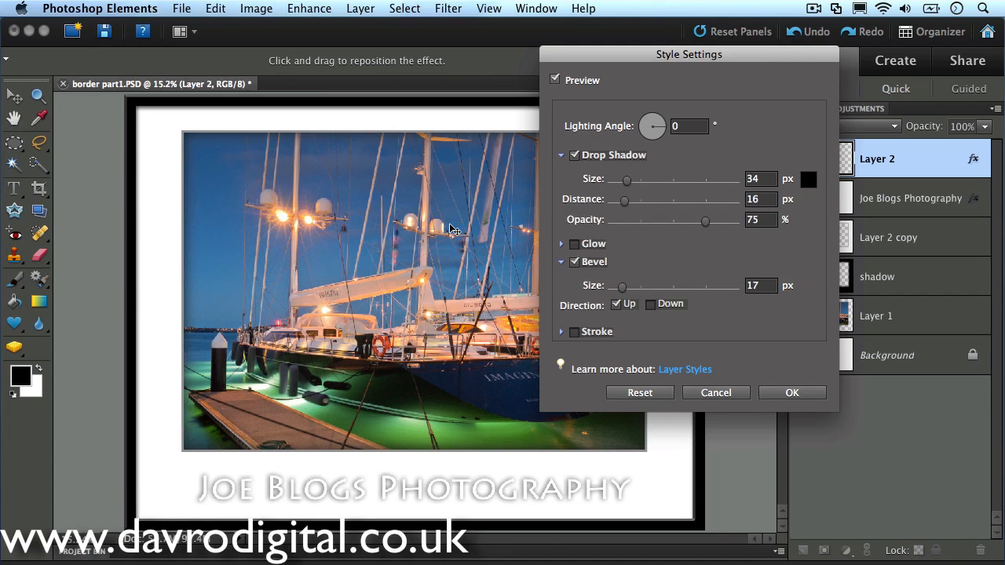
pyautogui.moveTo(456, 230); pyautogui.dragTo(456, 228)
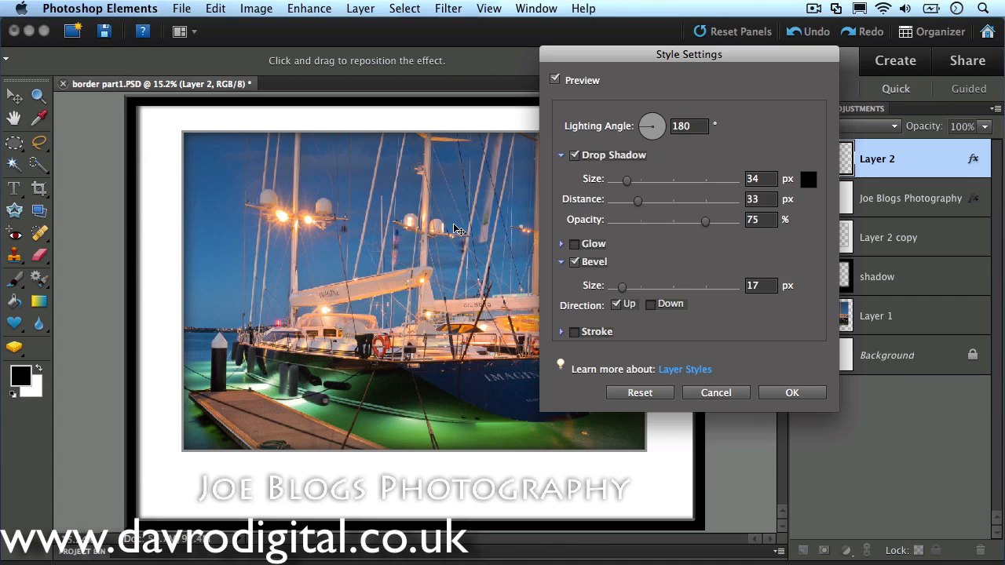
pyautogui.moveTo(627, 180); pyautogui.dragTo(636, 185)
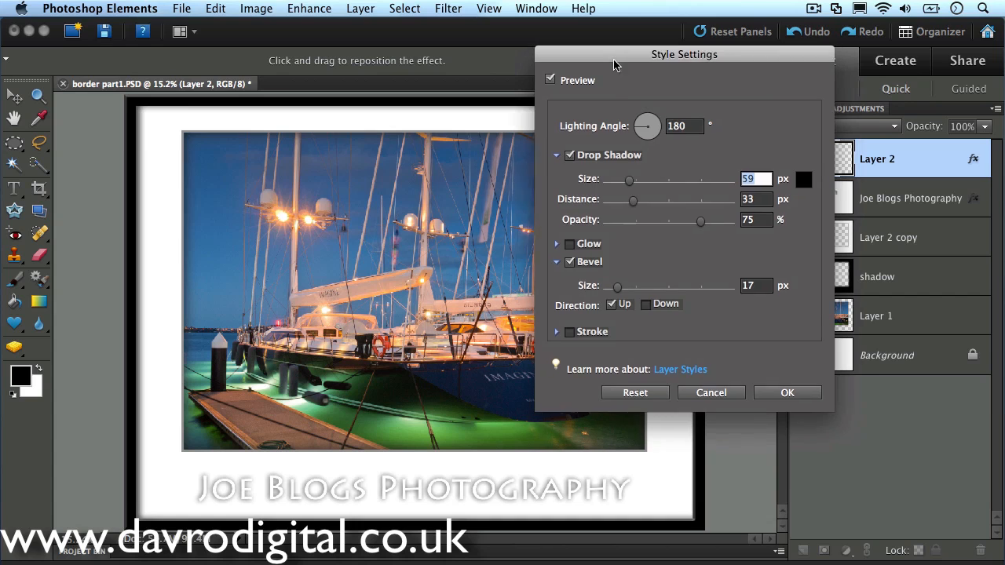
# Step: Reposition the black border's drop shadow to a 0° lighting angle and 7 px distance, and accept the style settings
pyautogui.moveTo(633, 53); pyautogui.dragTo(431, 135)
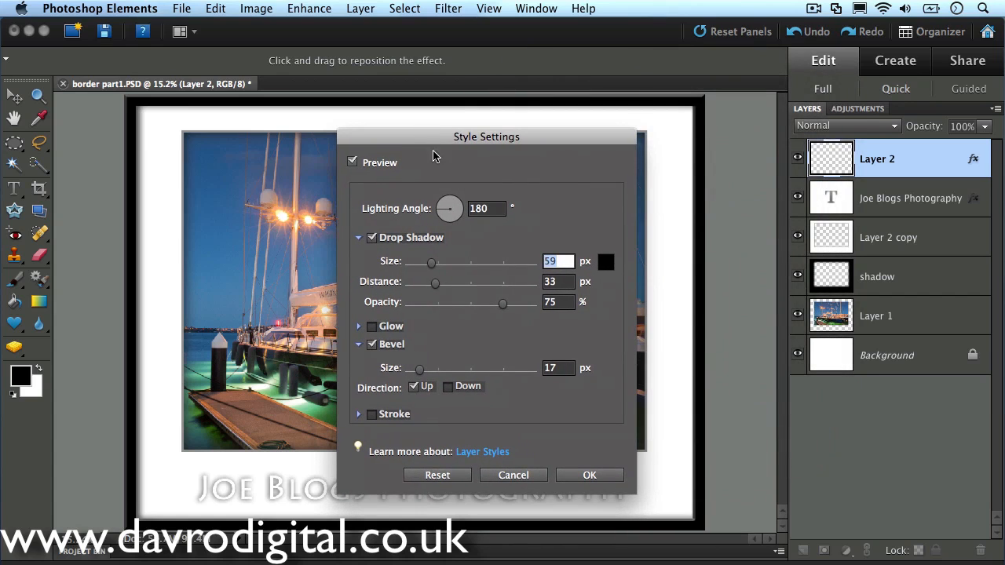
pyautogui.click(656, 271)
pyautogui.moveTo(652, 270); pyautogui.dragTo(659, 270)
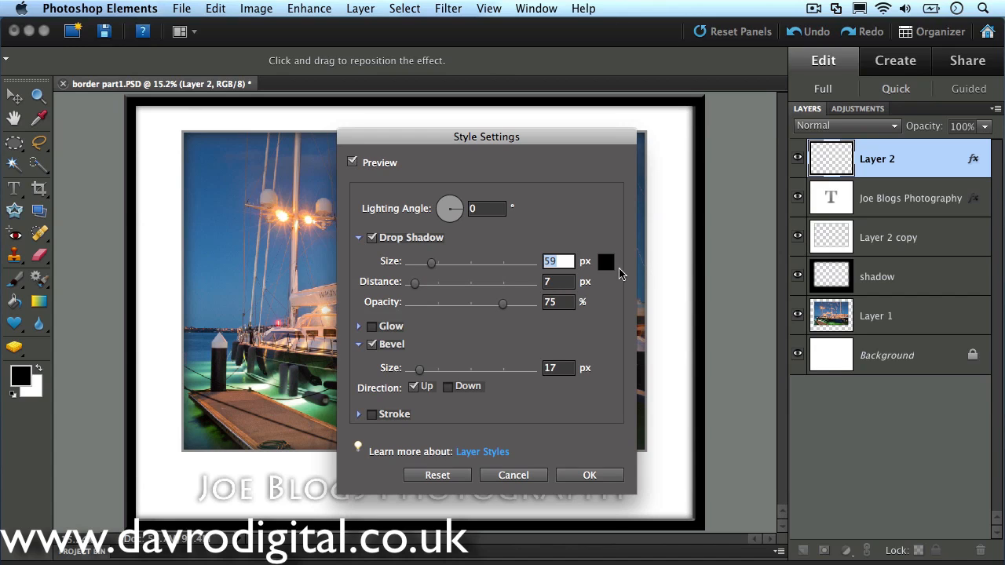
pyautogui.click(590, 475)
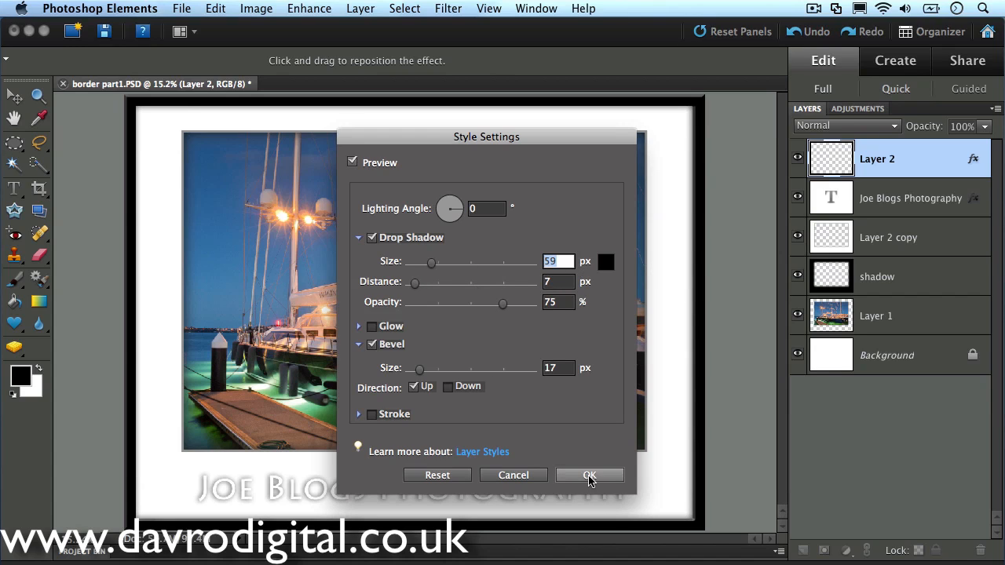